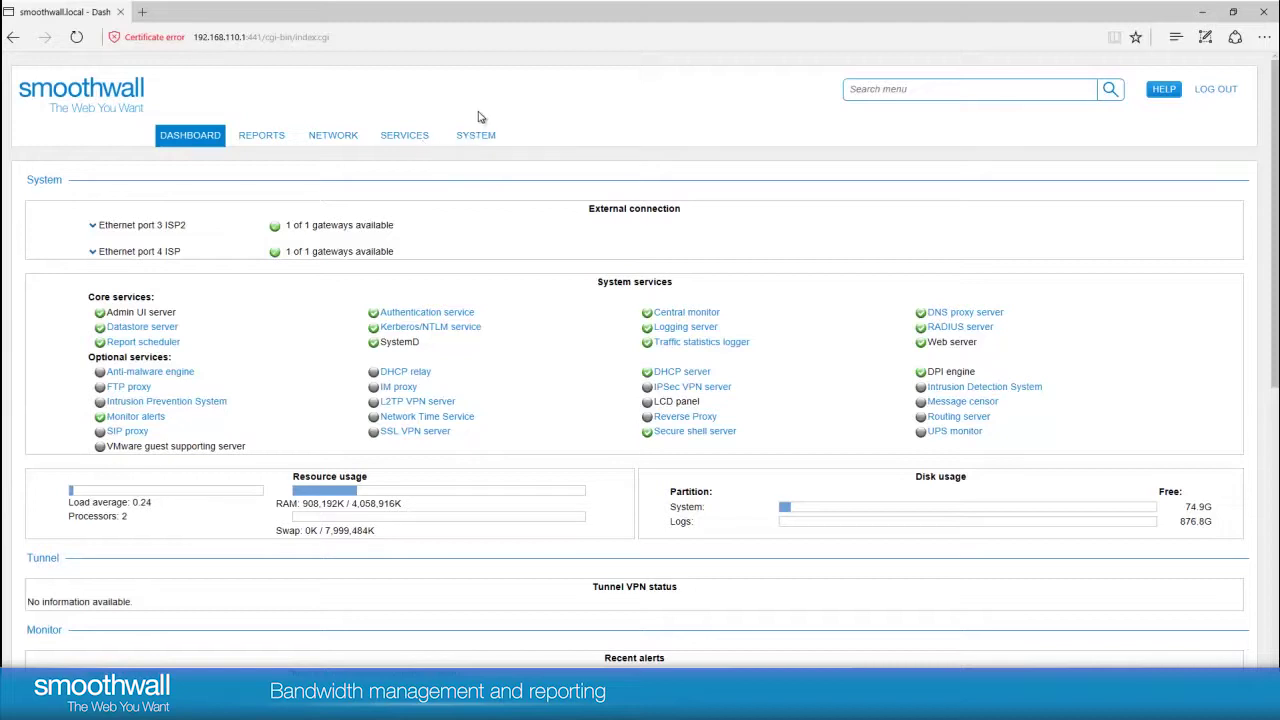
- Install the Bandwidth module from the available system modules and reboot the server immediately
{"action": "left_click", "coordinate": [478, 143]}
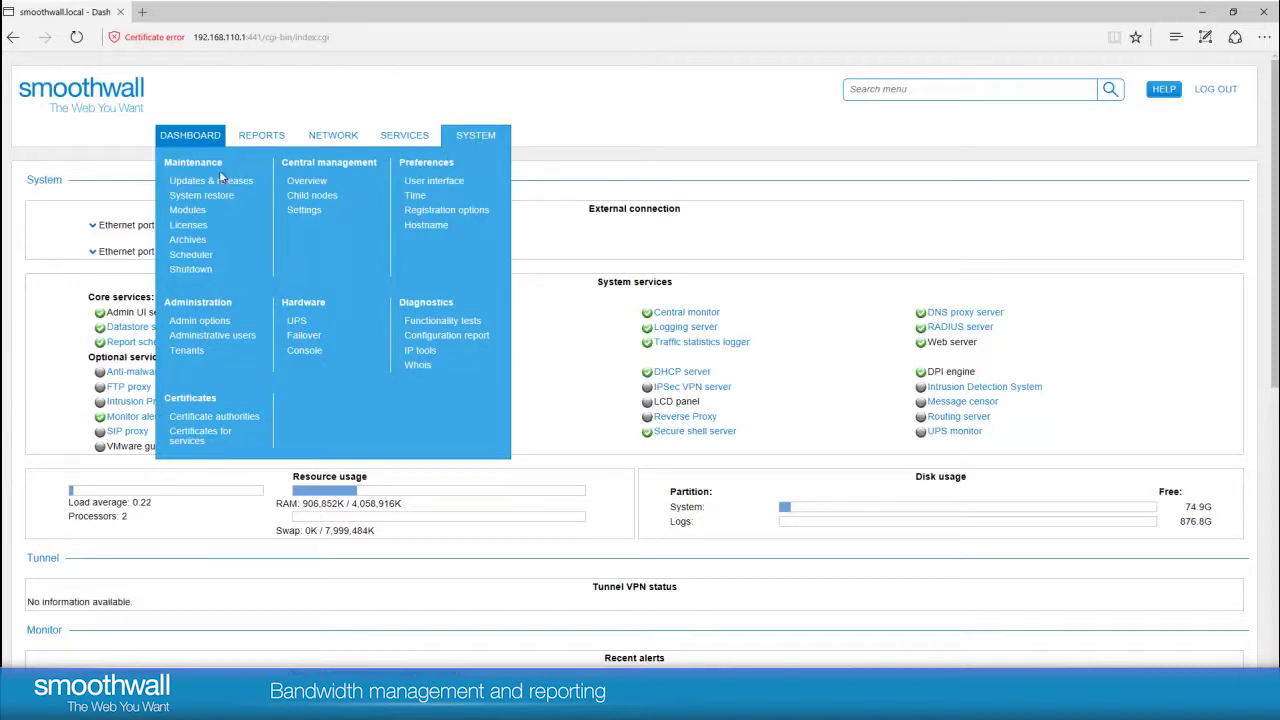
{"action": "left_click", "coordinate": [187, 211]}
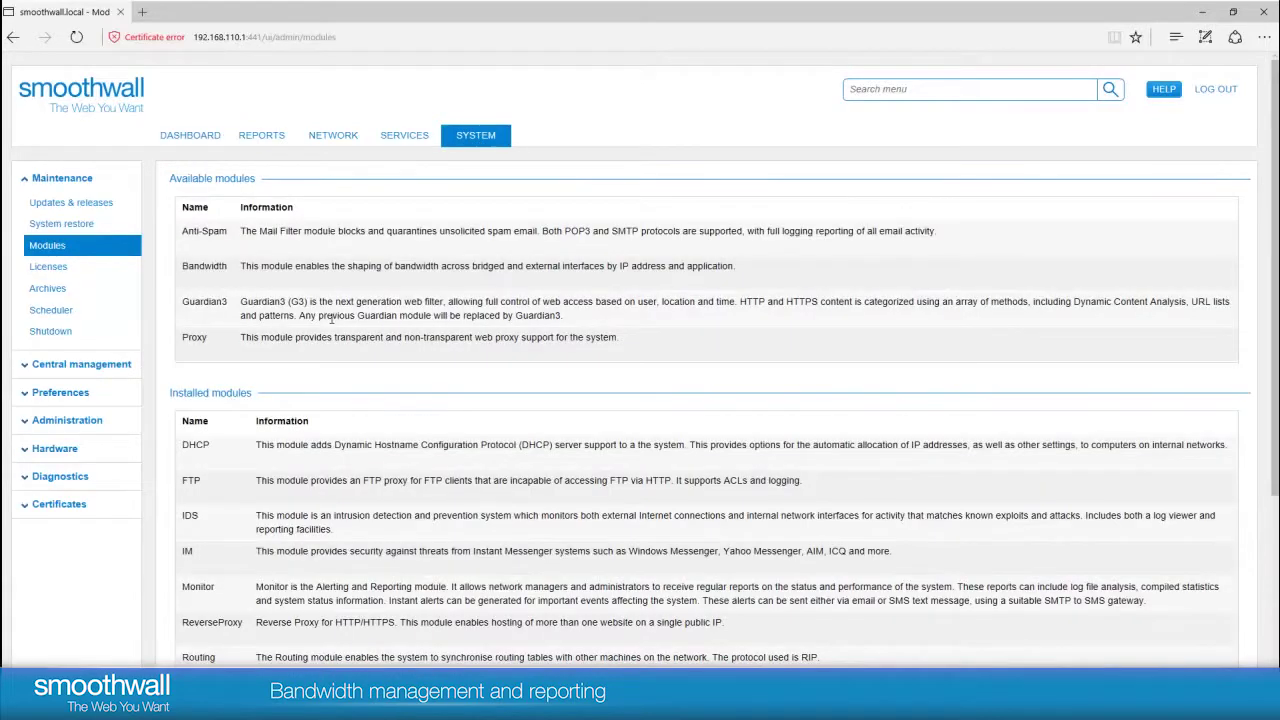
{"action": "left_click", "coordinate": [343, 292]}
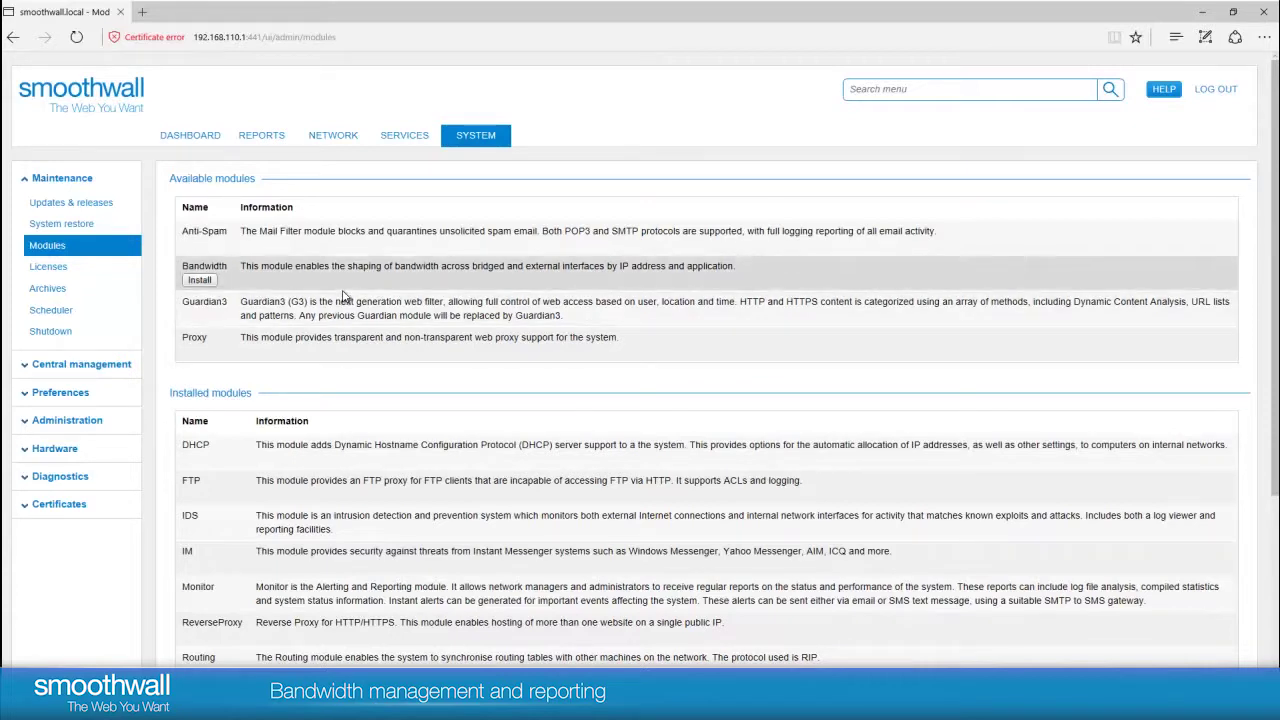
{"action": "left_click", "coordinate": [343, 296]}
{"action": "left_click", "coordinate": [326, 337]}
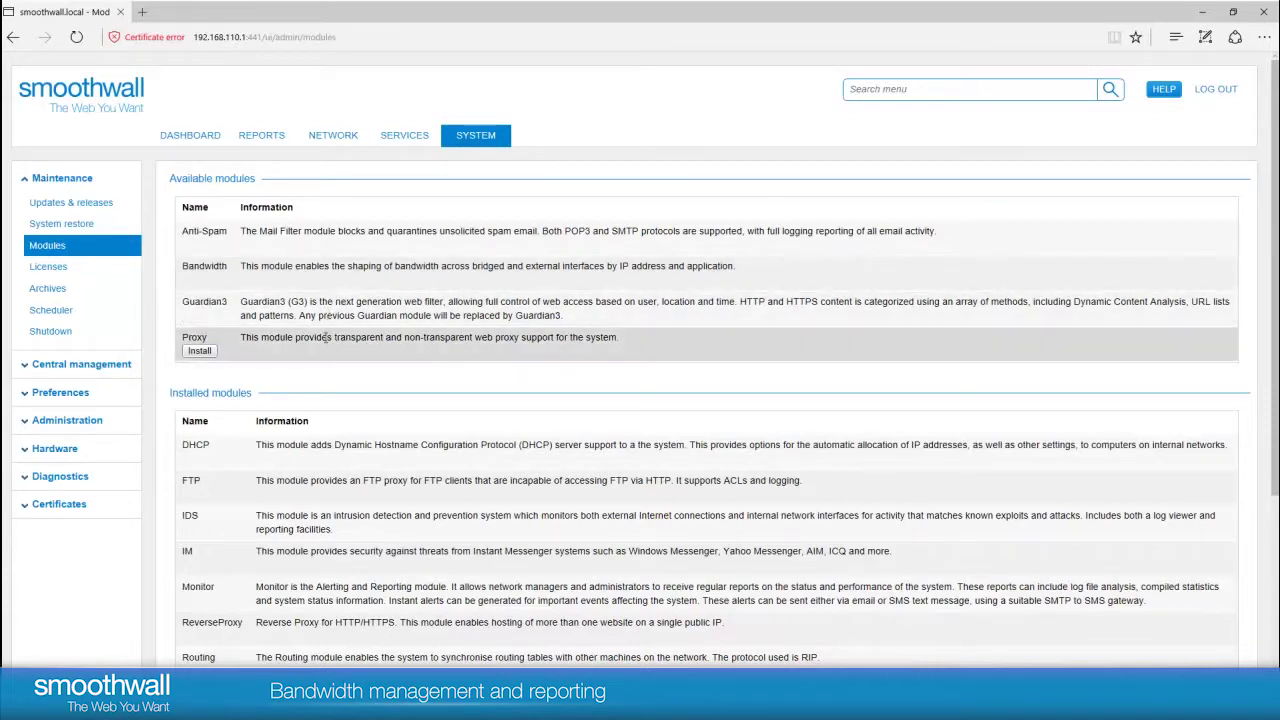
{"action": "left_click", "coordinate": [333, 230]}
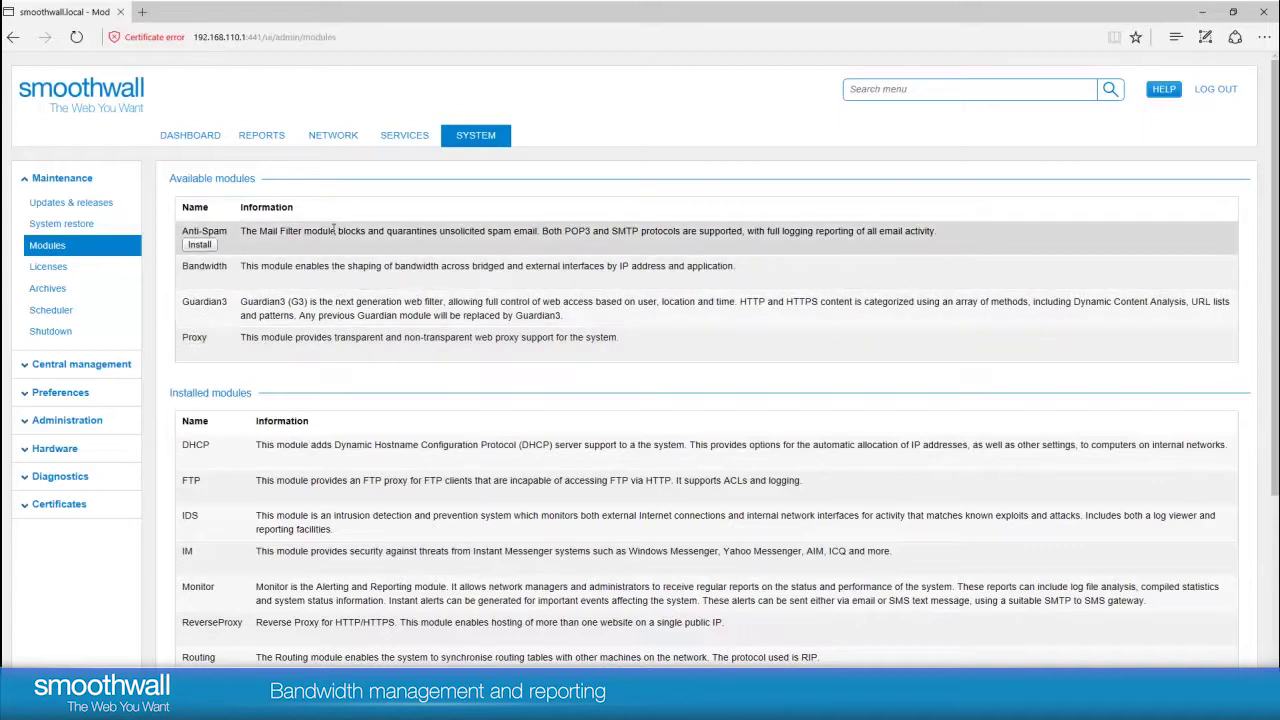
{"action": "left_click", "coordinate": [322, 264]}
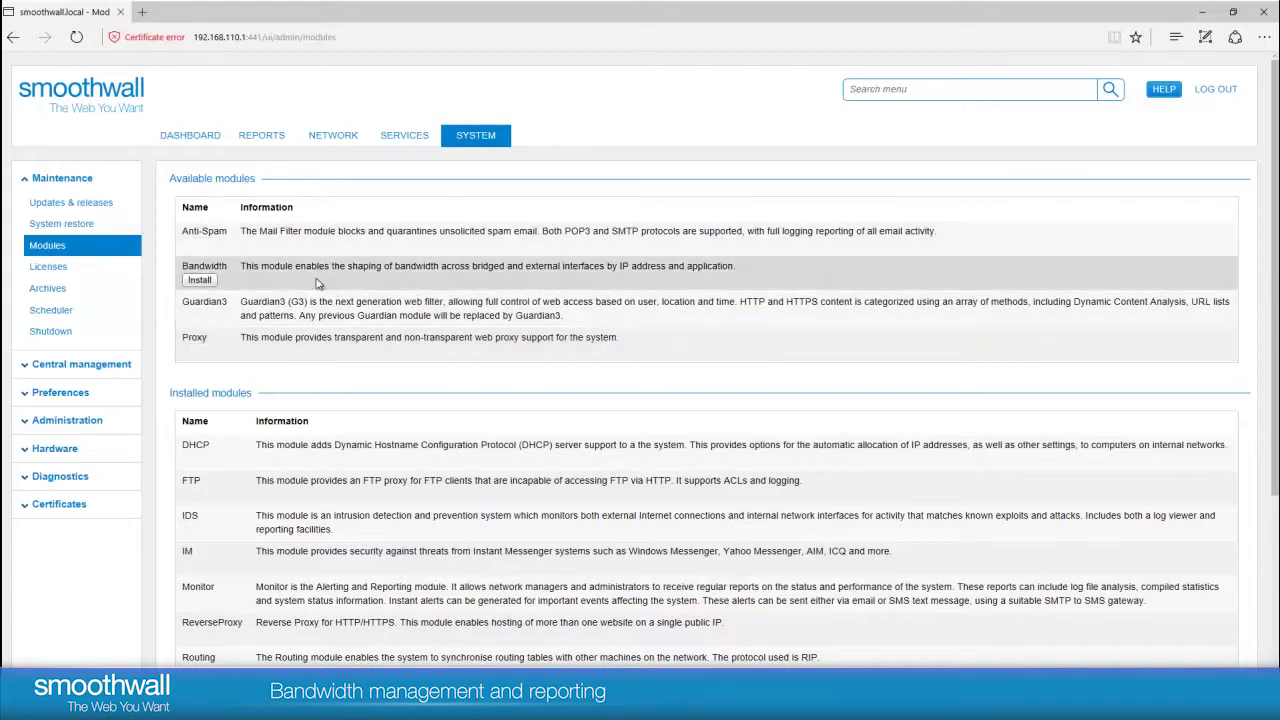
{"action": "left_click", "coordinate": [200, 281]}
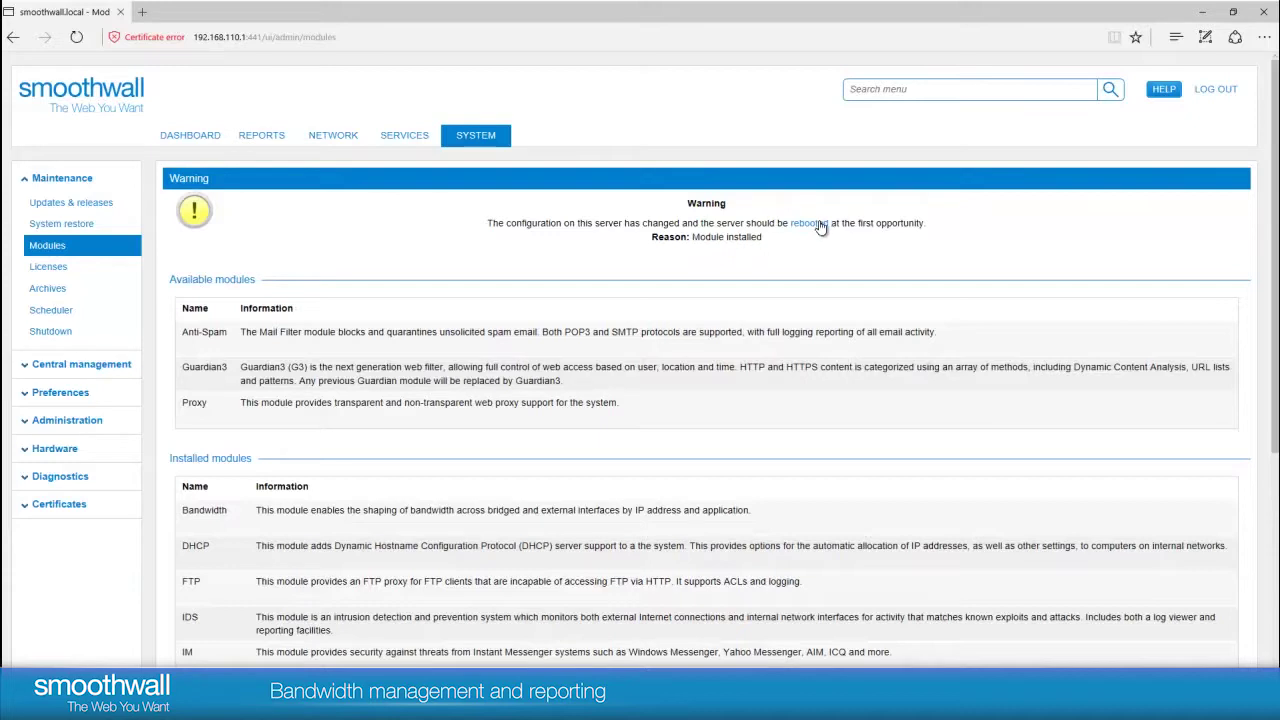
{"action": "left_click", "coordinate": [820, 224]}
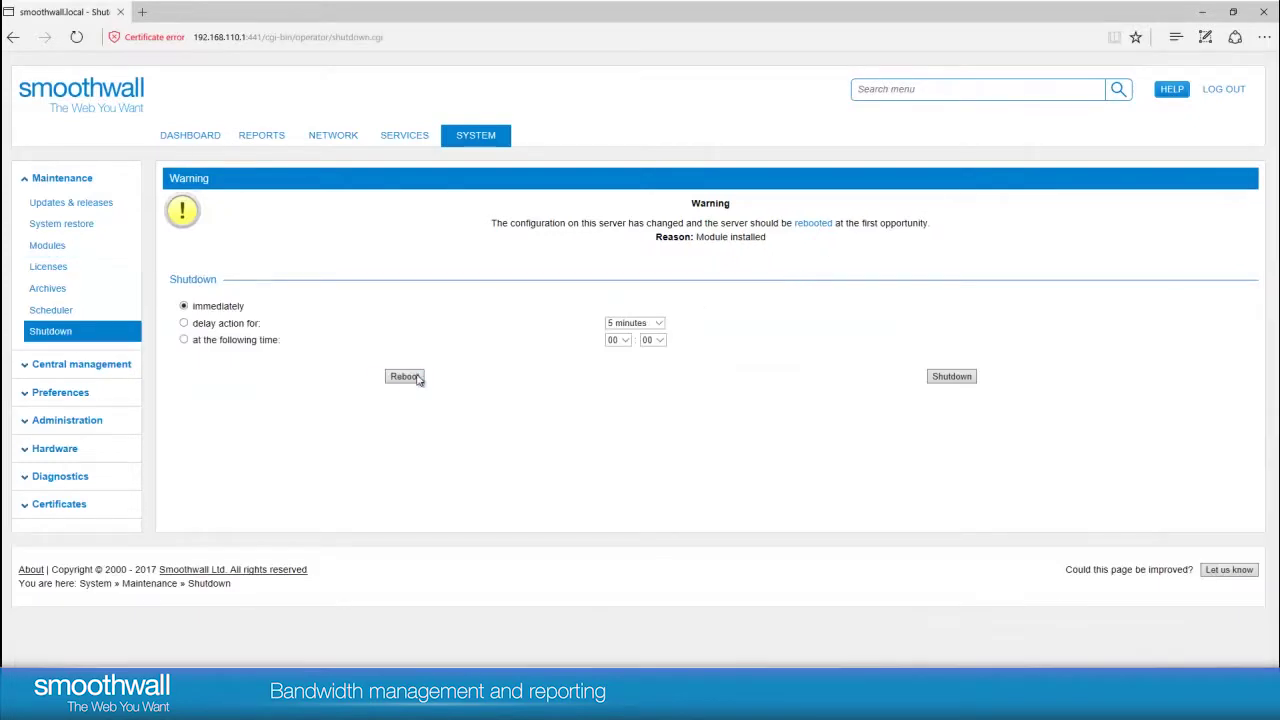
{"action": "left_click", "coordinate": [417, 376]}
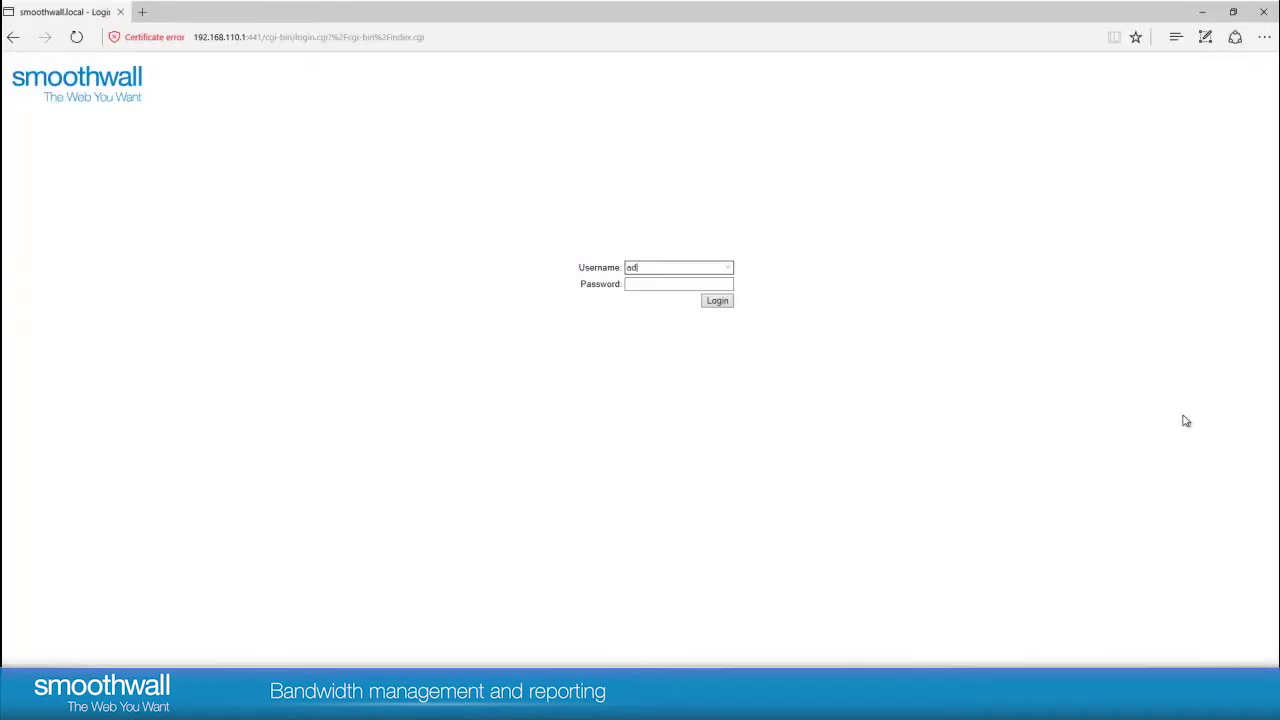
- Log back in as admin by entering the account password
{"action": "type", "text": "min"}
{"action": "key", "text": "Tab"}
{"action": "type", "text": "******"}
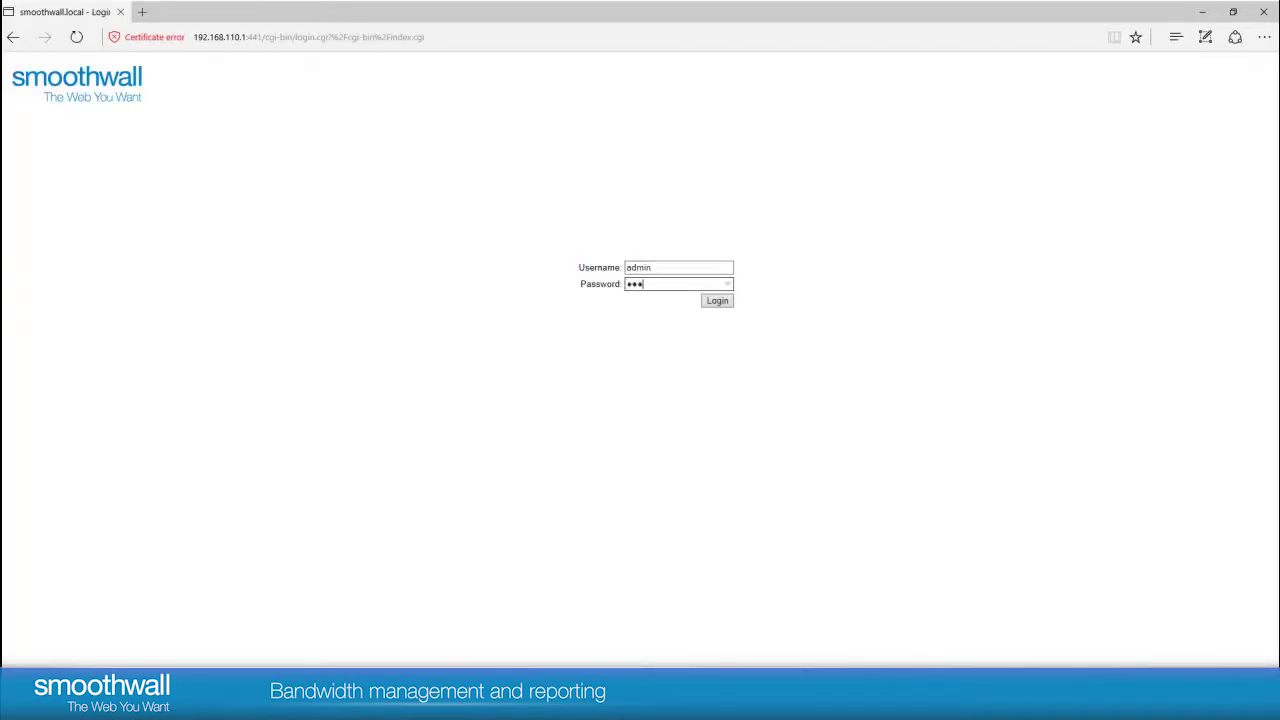
{"action": "type", "text": "***"}
{"action": "key", "text": "Return"}
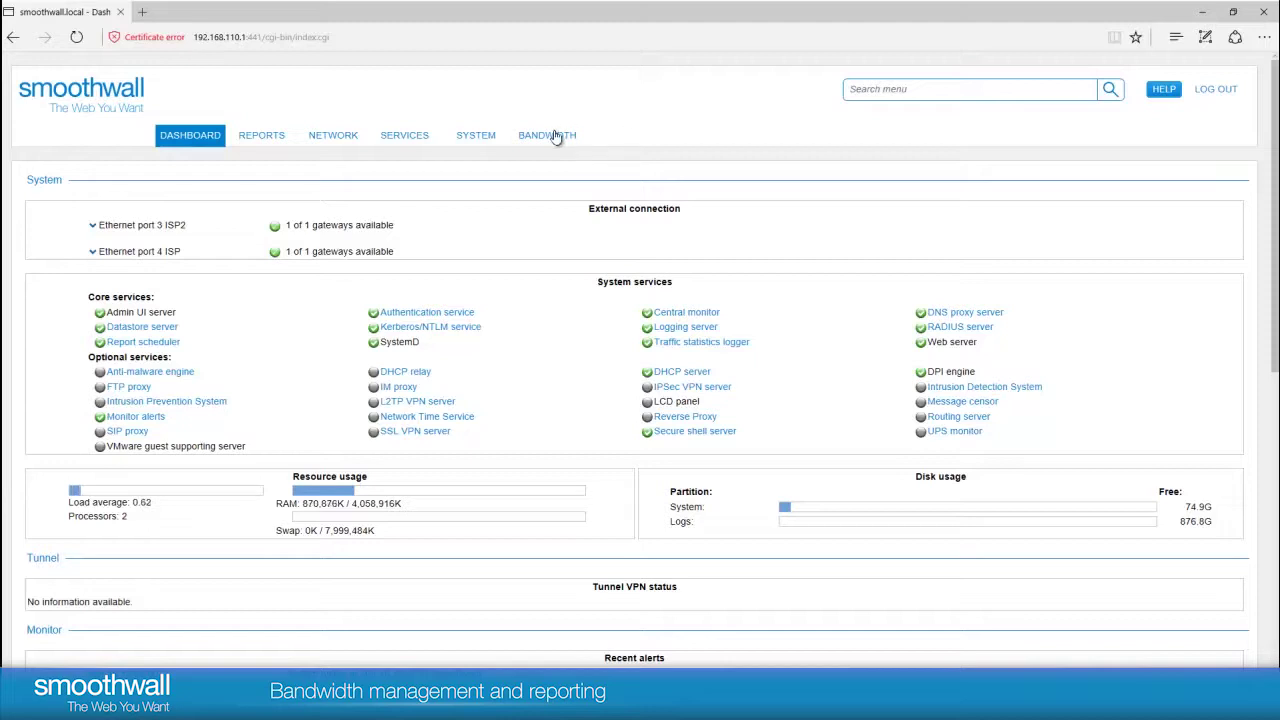
- Start a new bandwidth class named Guest Network with the source range 192.168.111.0/24
{"action": "mouse_move", "coordinate": [555, 138]}
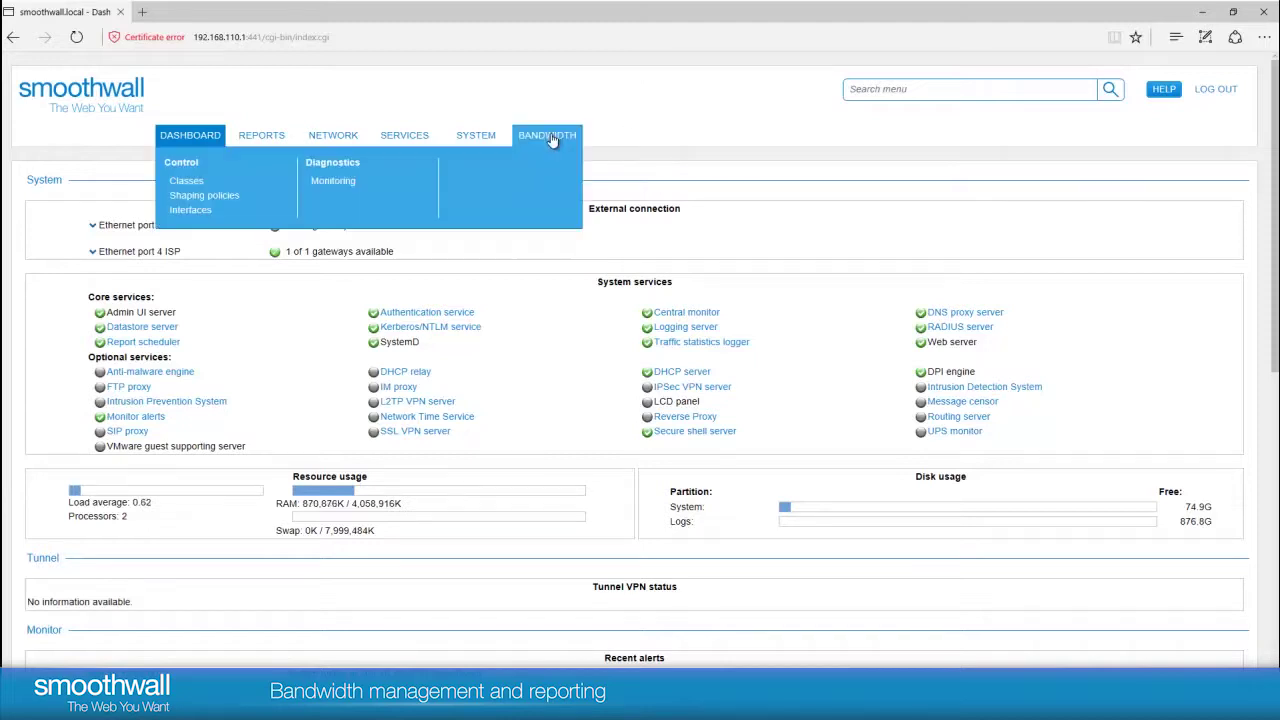
{"action": "left_click", "coordinate": [185, 184]}
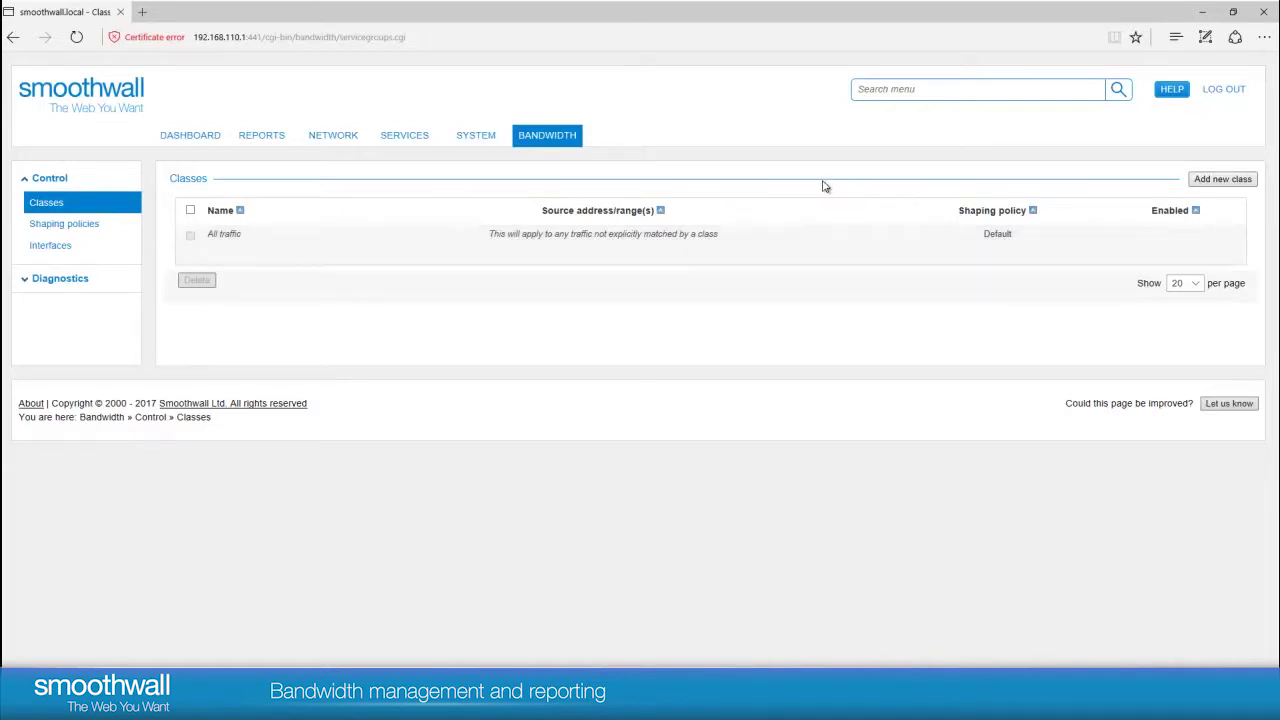
{"action": "left_click", "coordinate": [1216, 182]}
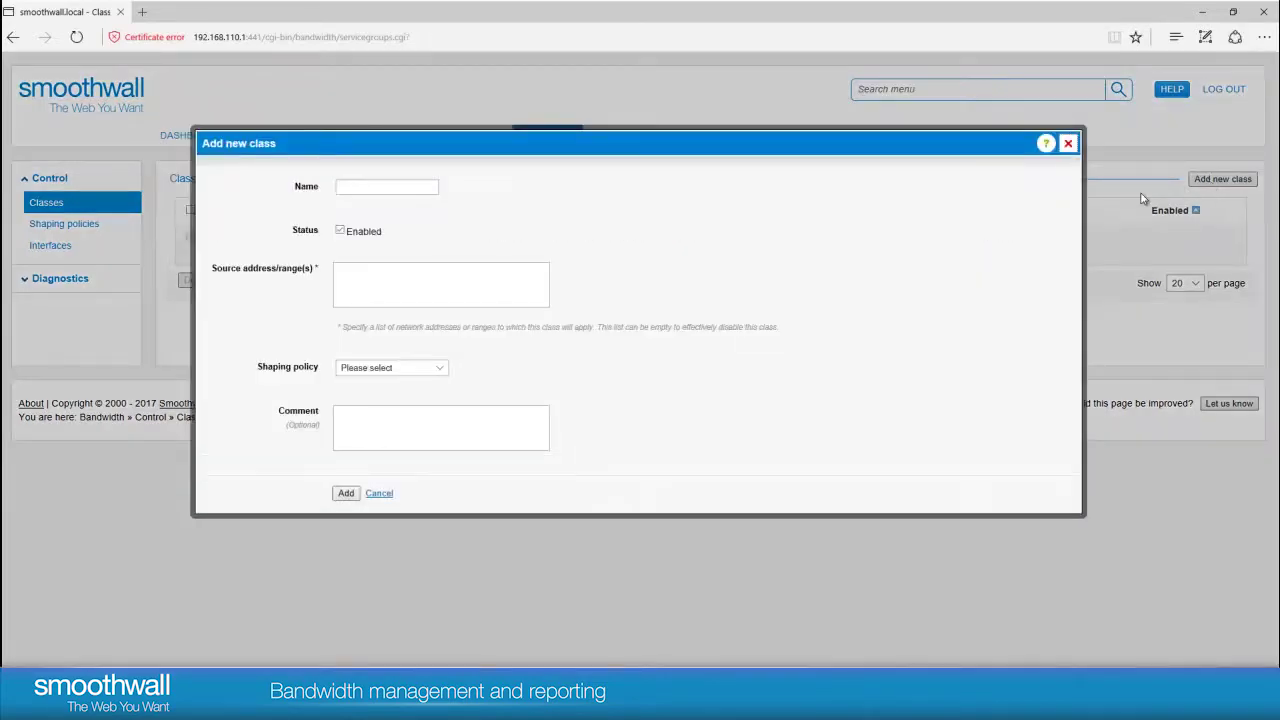
{"action": "left_click", "coordinate": [382, 185]}
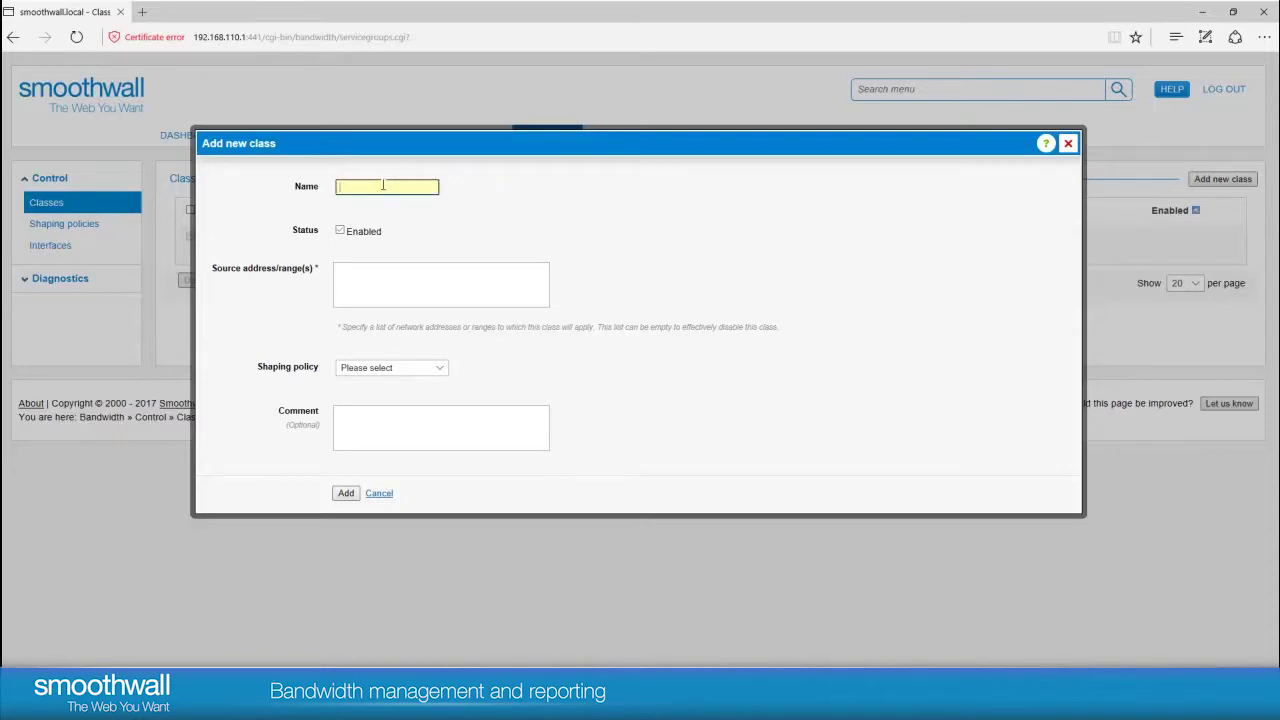
{"action": "type", "text": "Guest Network"}
{"action": "left_click", "coordinate": [381, 293]}
{"action": "type", "text": "192.168."}
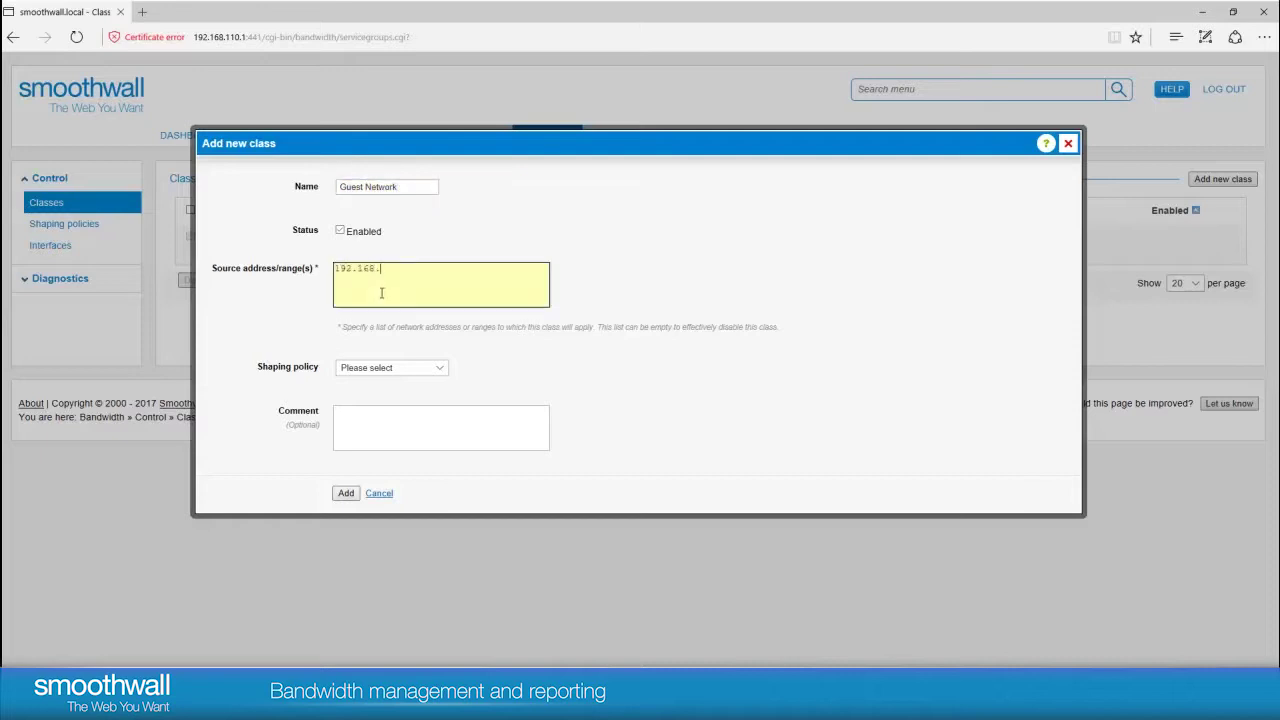
{"action": "type", "text": "111"}
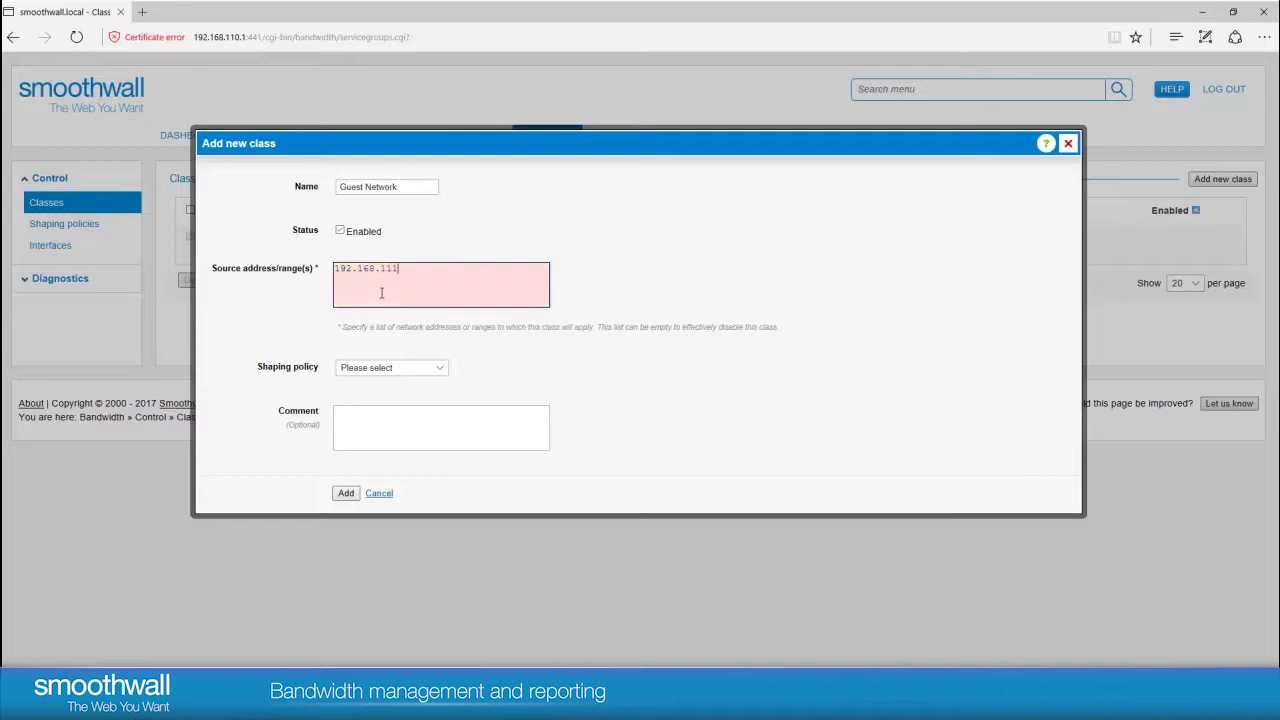
{"action": "type", "text": ".0/24"}
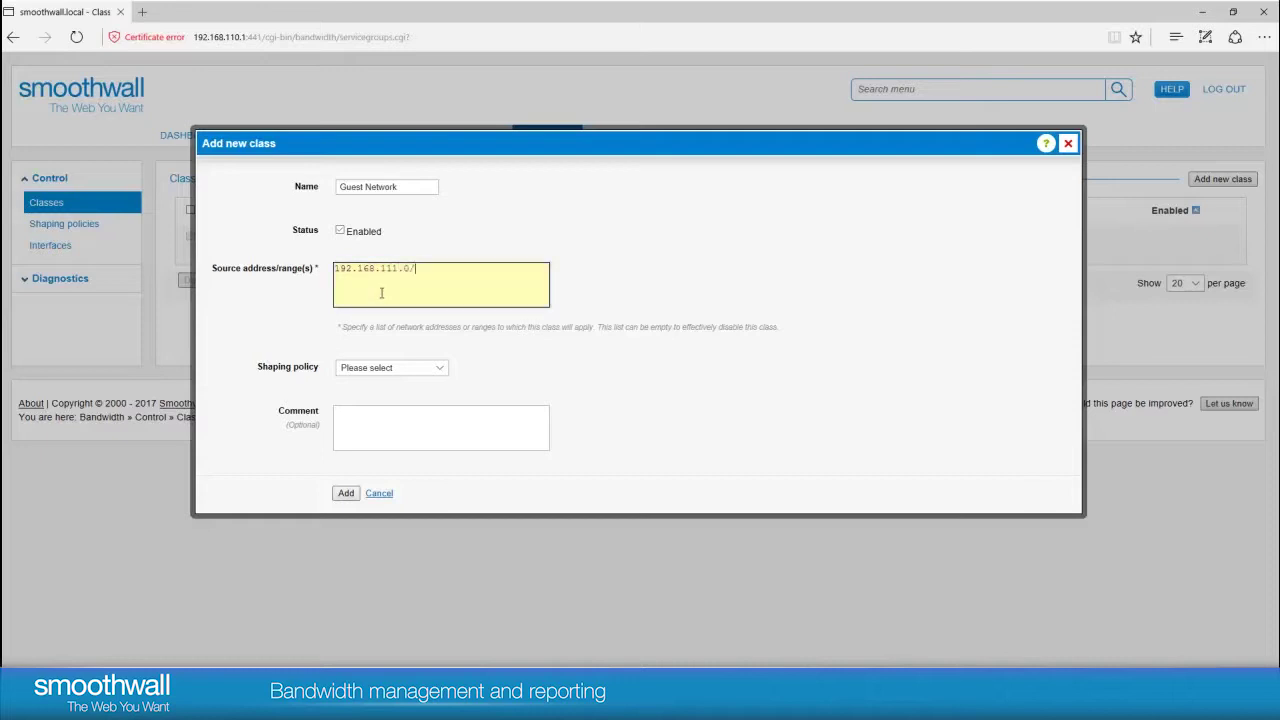
- Assign the Slow video streaming shaping policy to the Guest Network class and add the class
{"action": "left_click", "coordinate": [444, 370]}
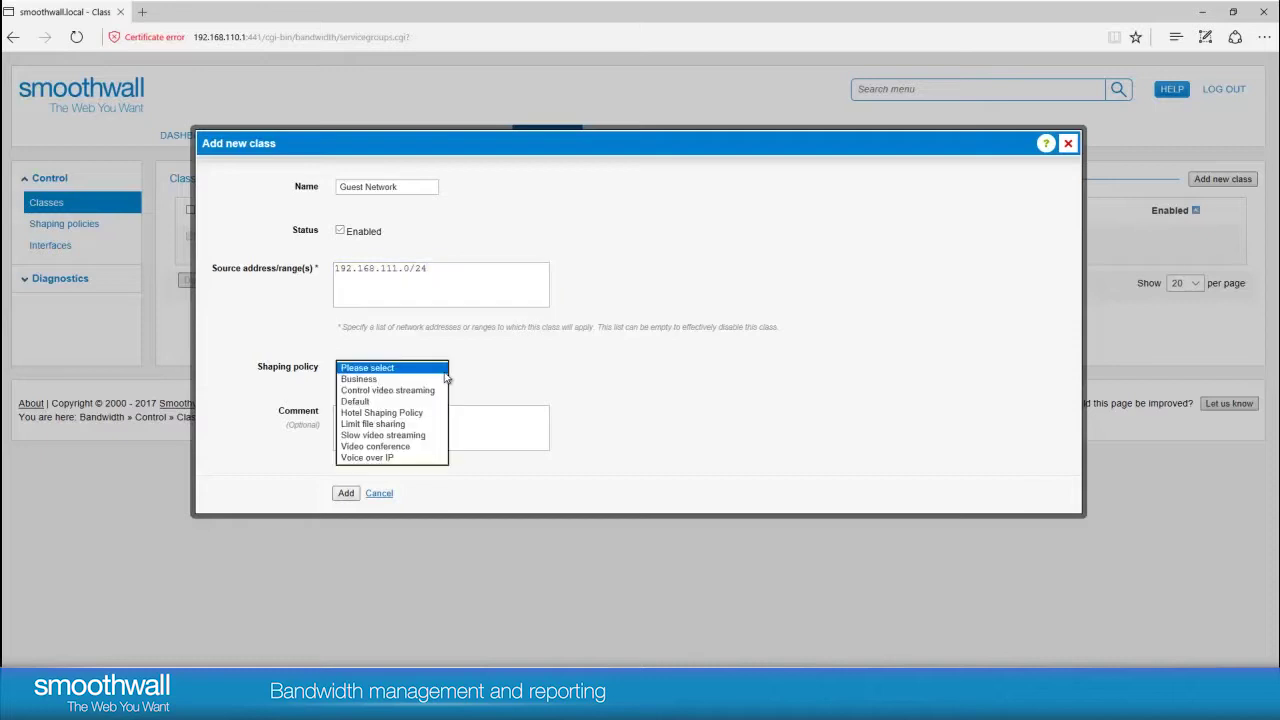
{"action": "left_click", "coordinate": [398, 437]}
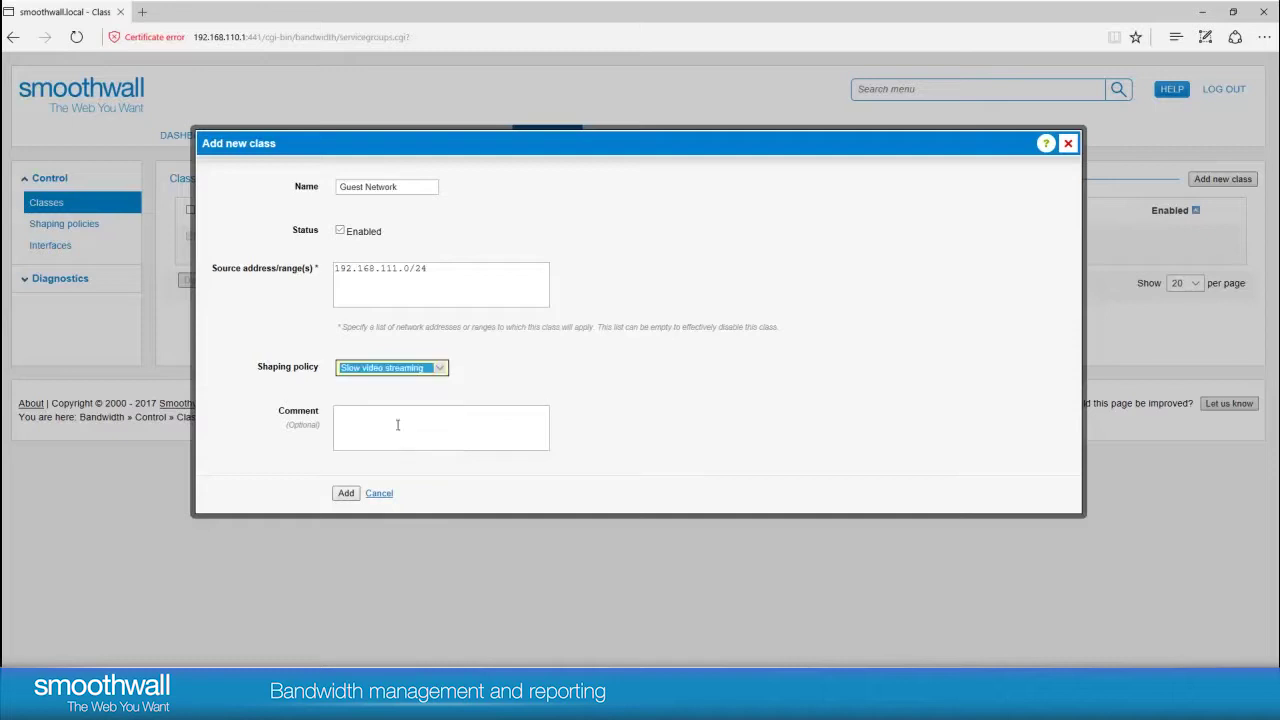
{"action": "left_click", "coordinate": [404, 436]}
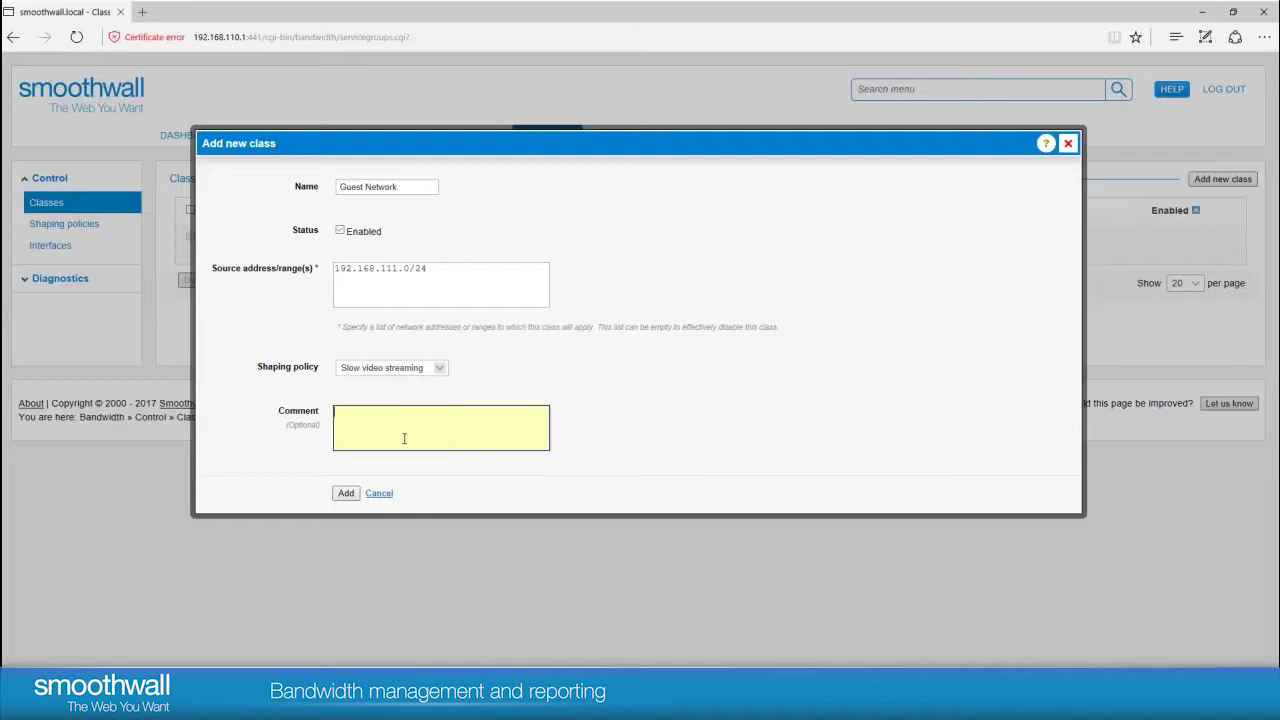
{"action": "left_click", "coordinate": [348, 494]}
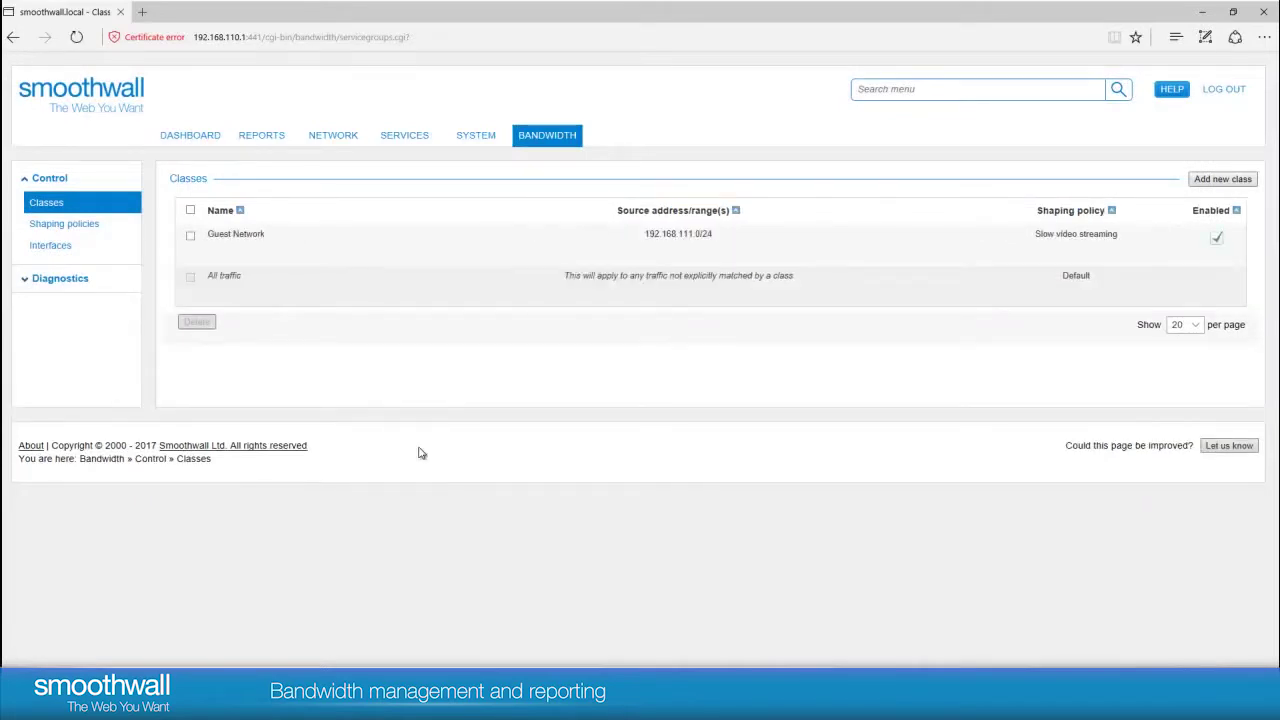
- Open the bandwidth shaping policies and examine the application slices, weights and caps of the Slow video streaming policy
{"action": "mouse_move", "coordinate": [557, 137]}
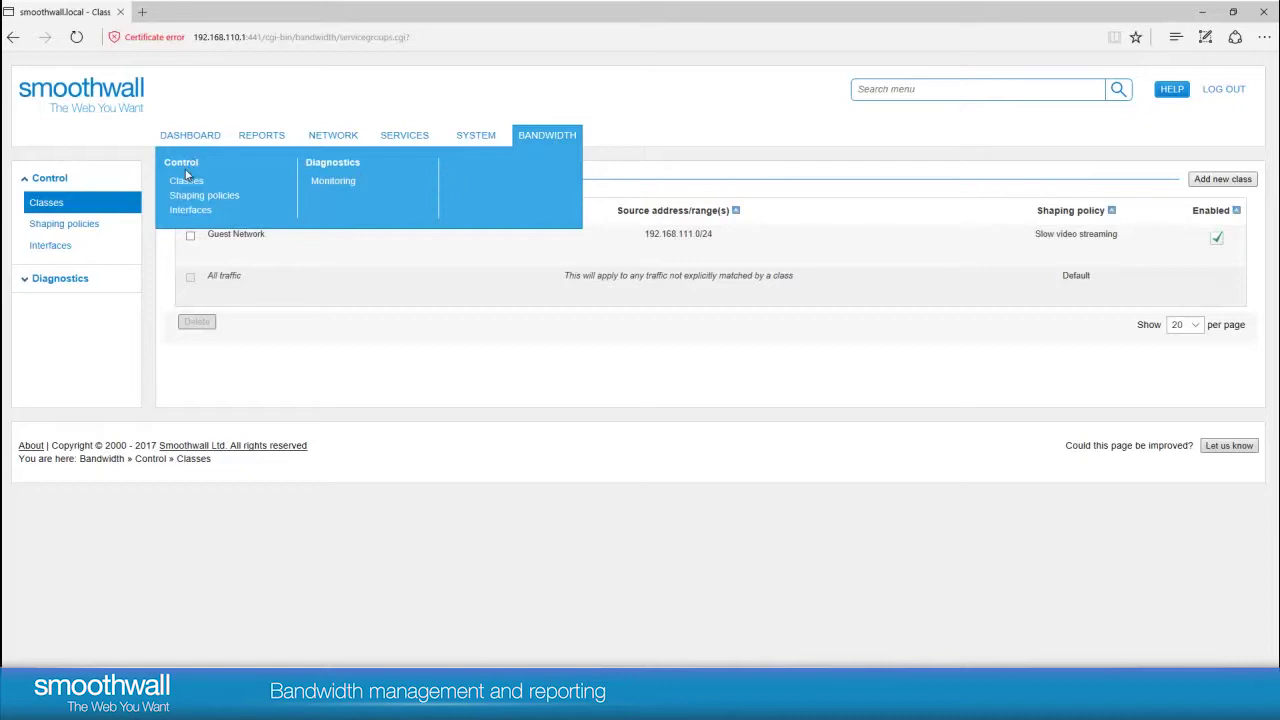
{"action": "left_click", "coordinate": [196, 197]}
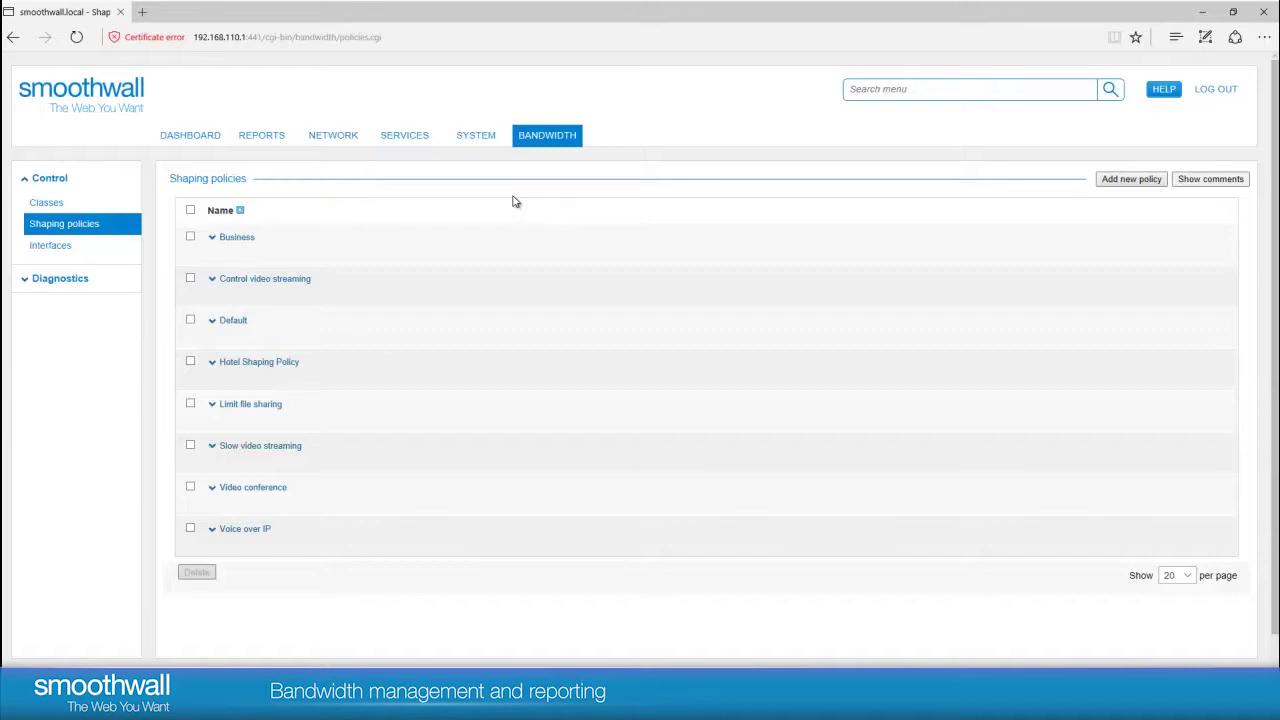
{"action": "mouse_move", "coordinate": [389, 289]}
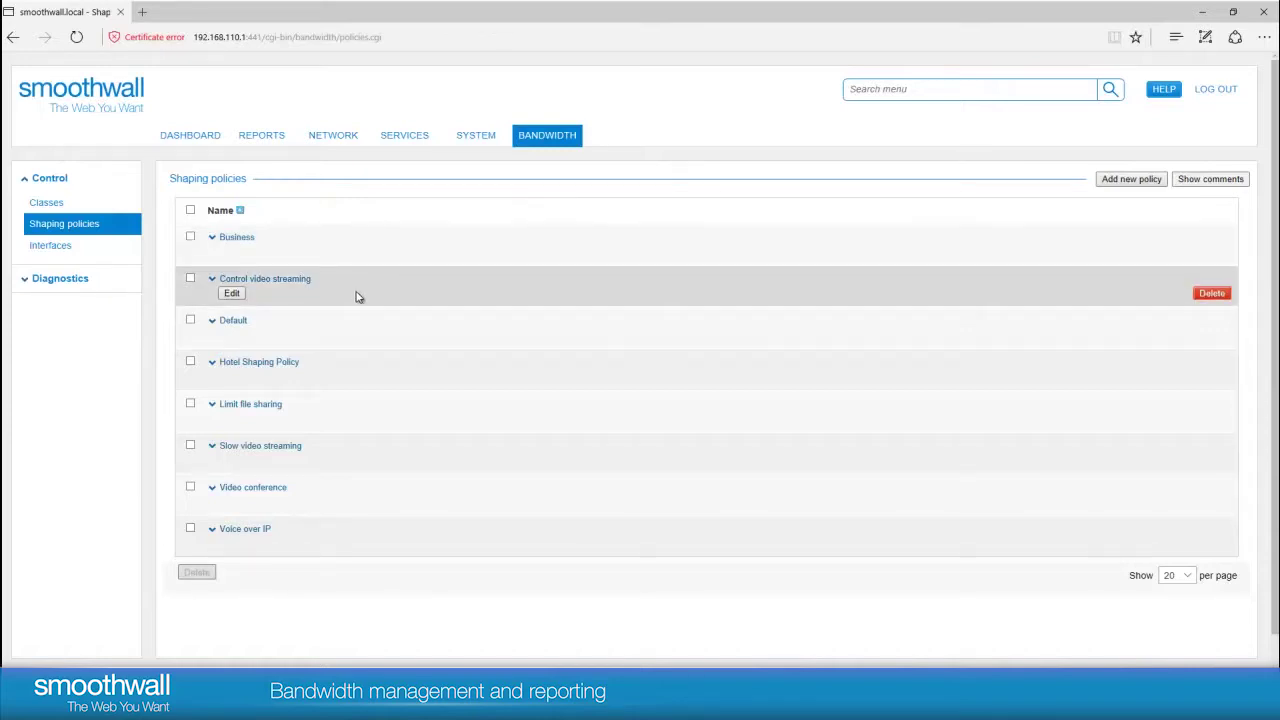
{"action": "mouse_move", "coordinate": [367, 375]}
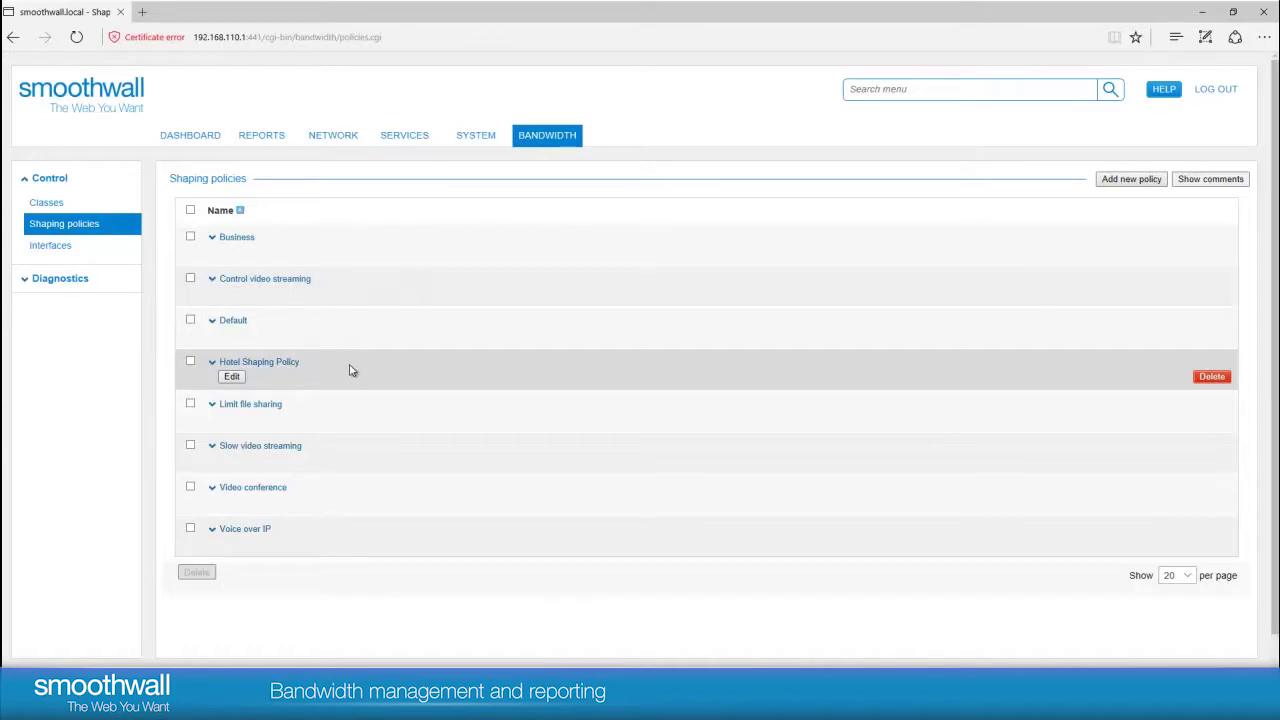
{"action": "mouse_move", "coordinate": [337, 446]}
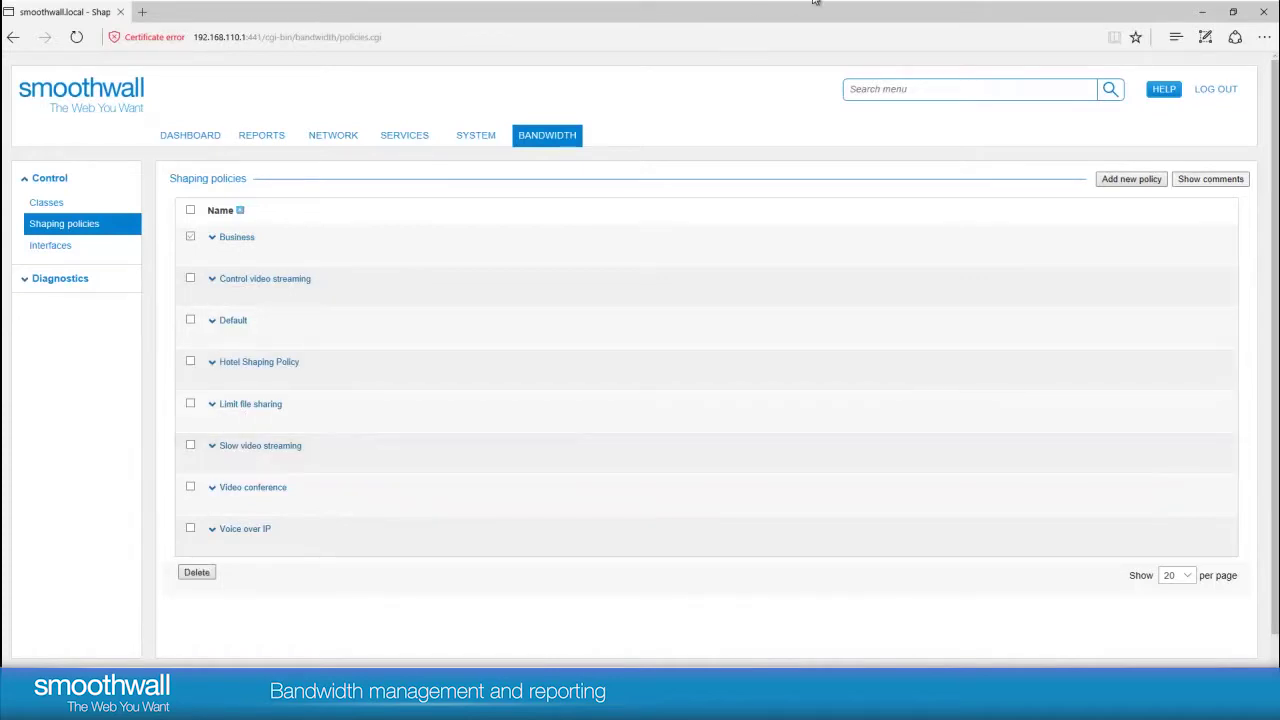
{"action": "scroll", "coordinate": [210, 397], "scroll_direction": "down", "scroll_amount": 2}
{"action": "left_click", "coordinate": [214, 393]}
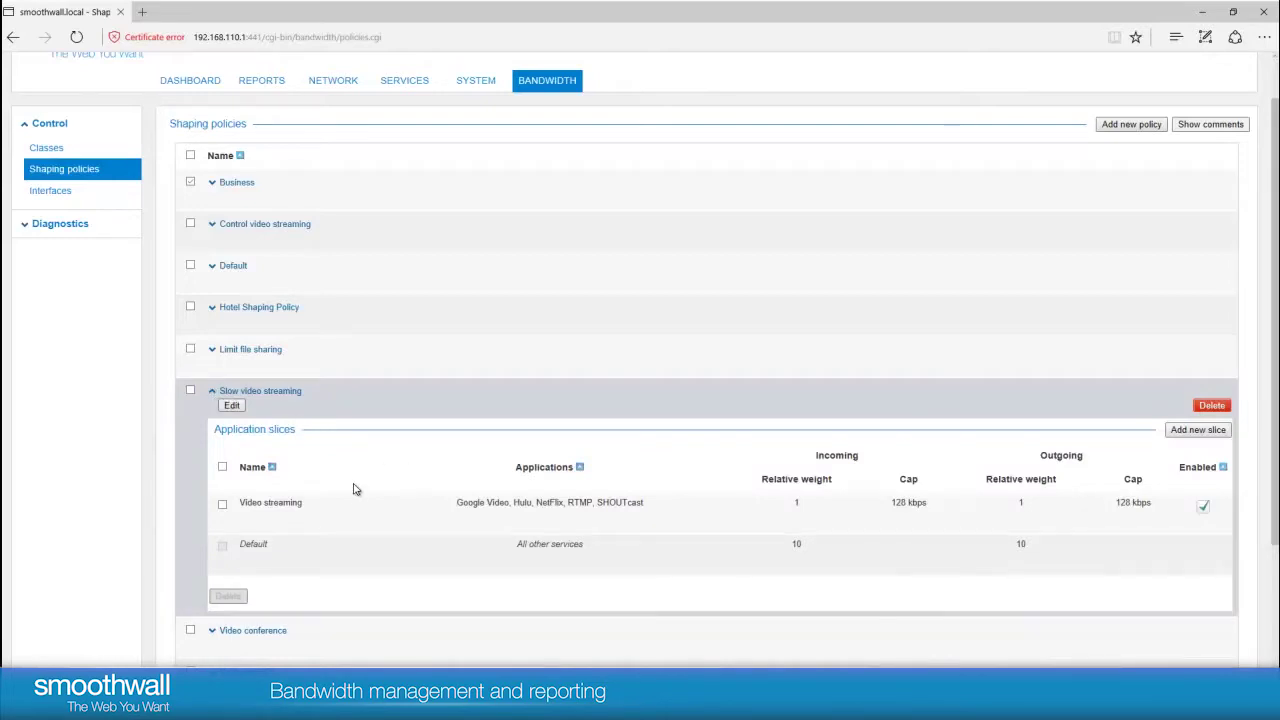
{"action": "mouse_move", "coordinate": [334, 517]}
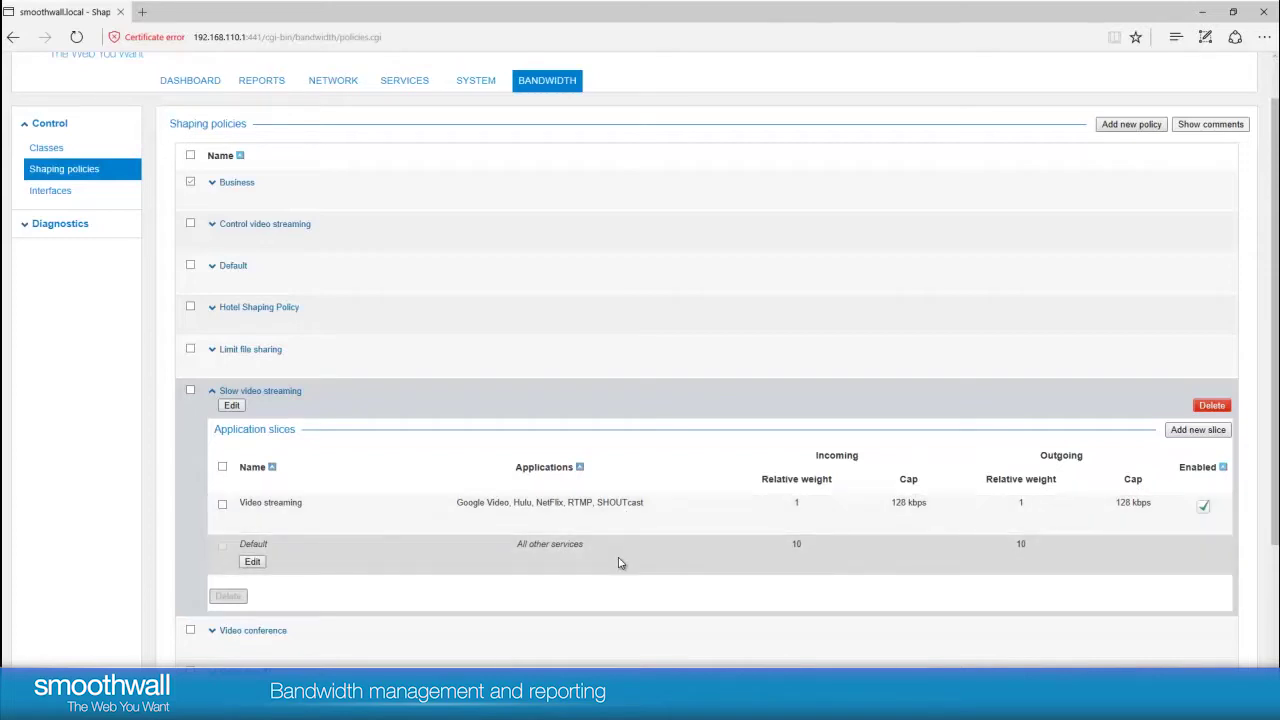
{"action": "scroll", "coordinate": [760, 440], "scroll_direction": "down", "scroll_amount": 1}
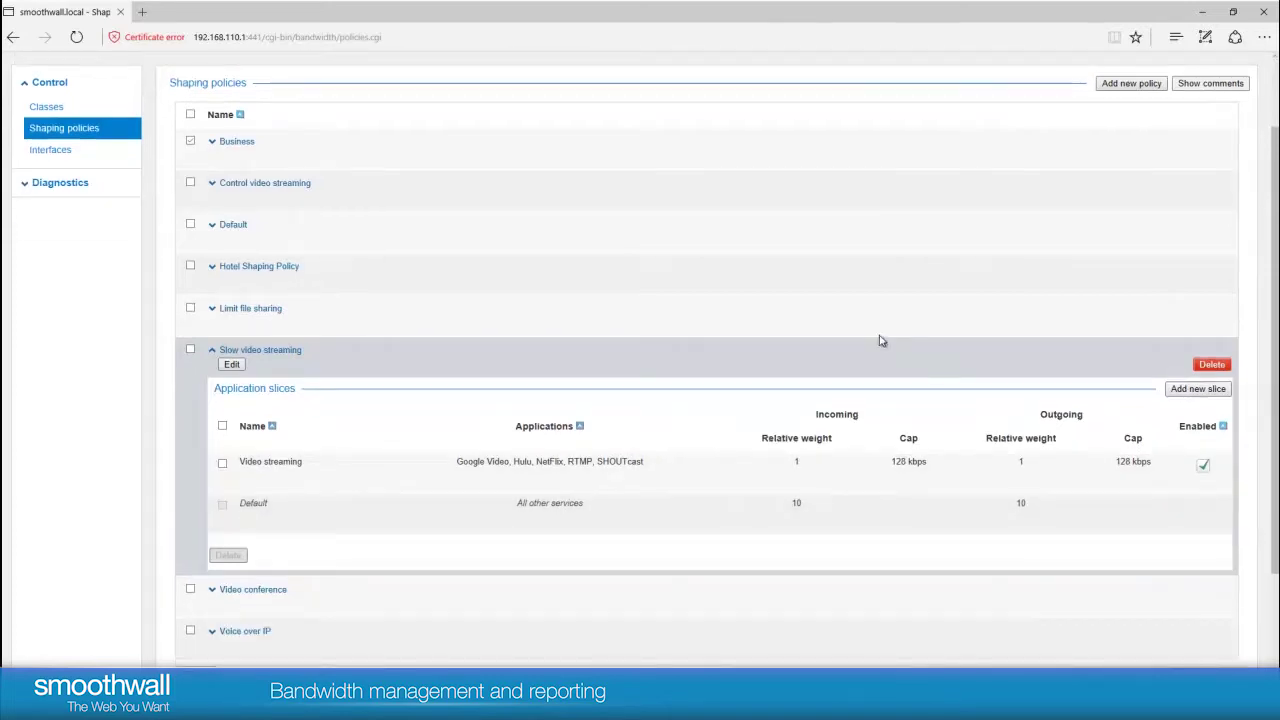
{"action": "left_click", "coordinate": [212, 352]}
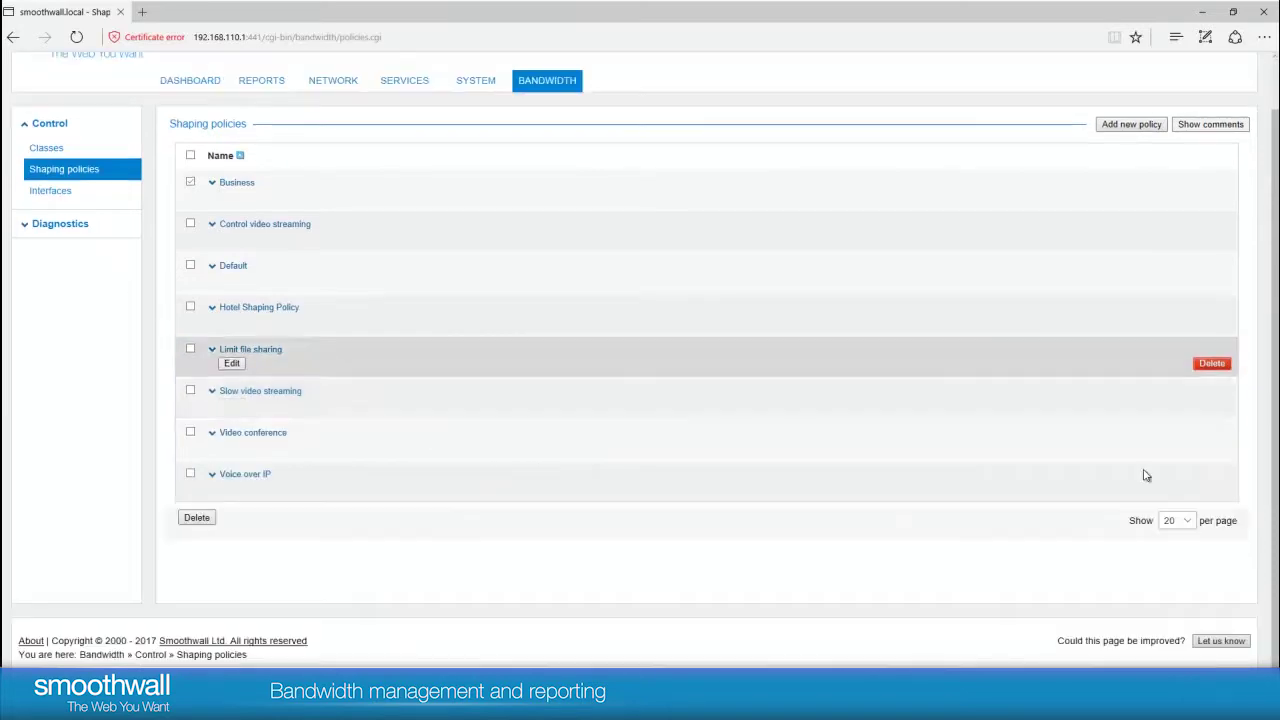
- Add a new shaping policy named Guest Network and expand it to show its application slices
{"action": "left_click", "coordinate": [1140, 125]}
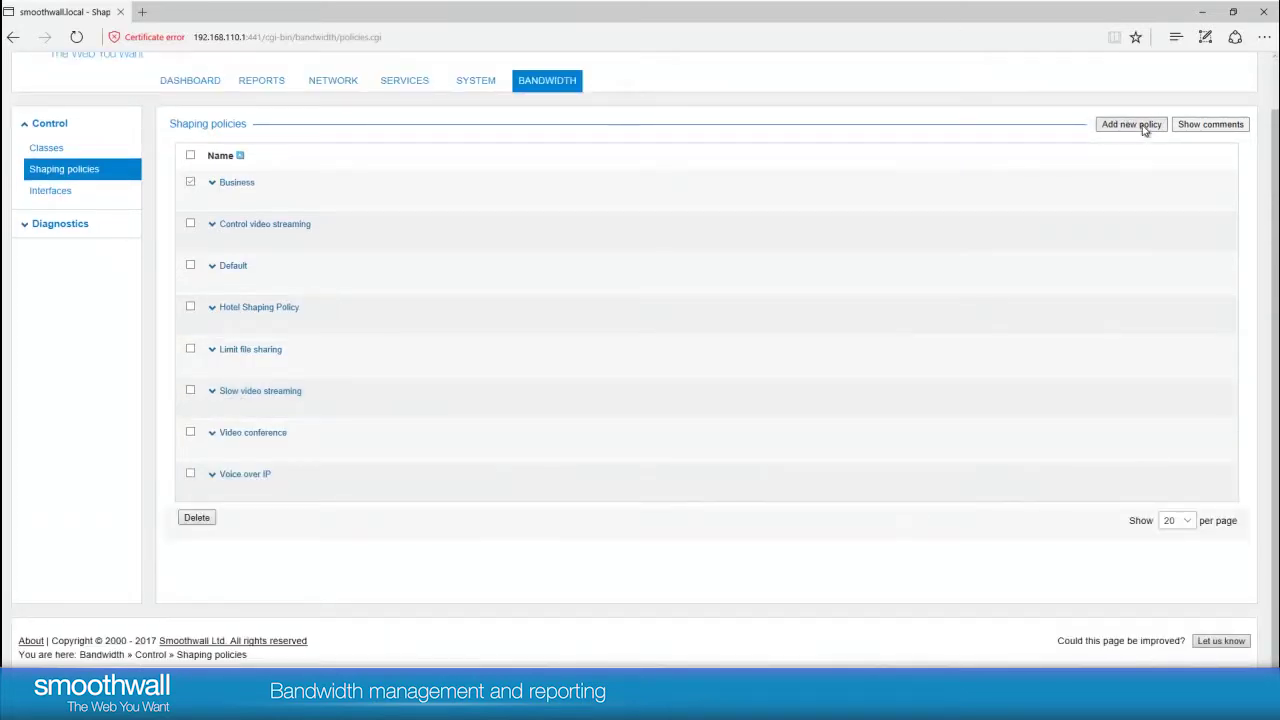
{"action": "left_click", "coordinate": [393, 186]}
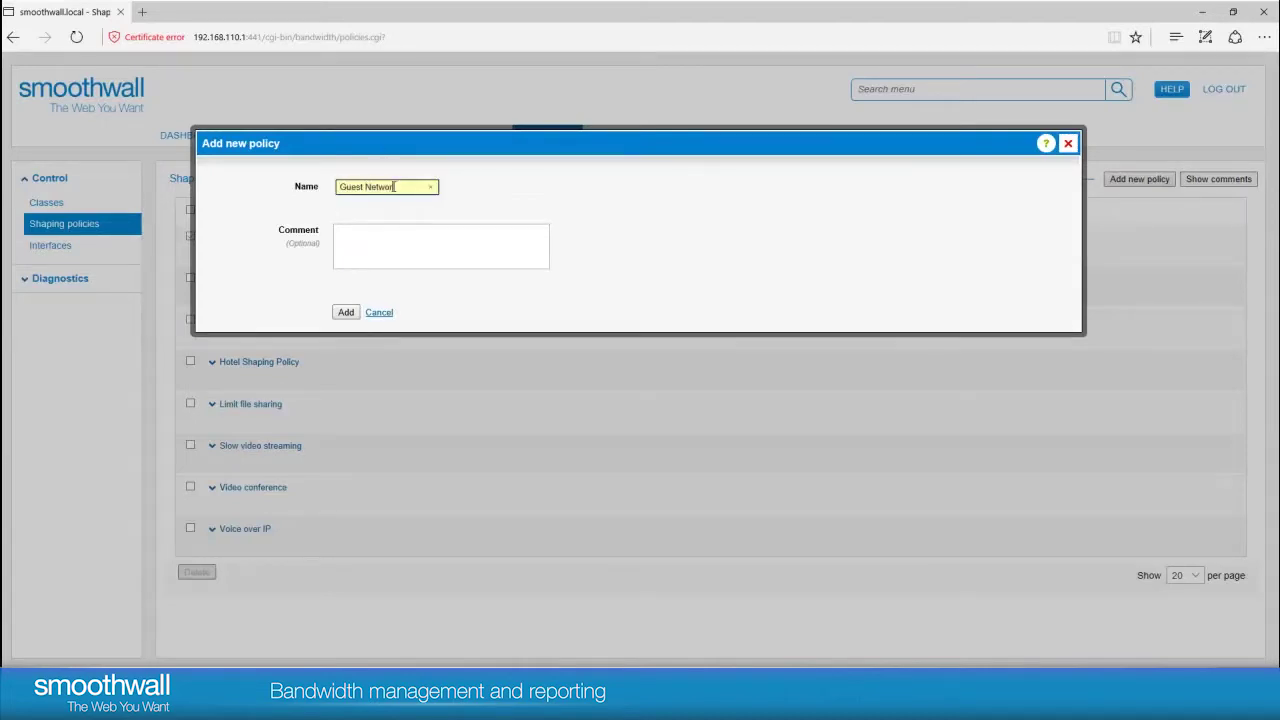
{"action": "left_click", "coordinate": [346, 312]}
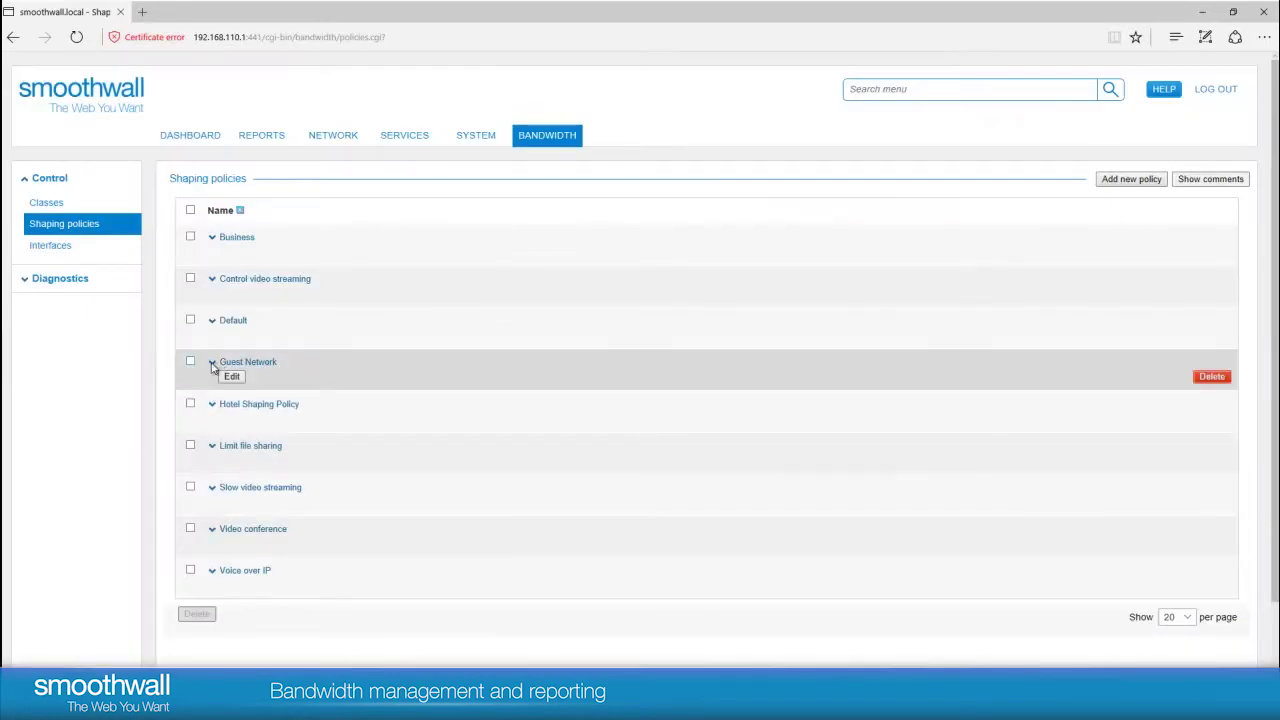
{"action": "left_click", "coordinate": [212, 367]}
{"action": "left_click", "coordinate": [213, 364]}
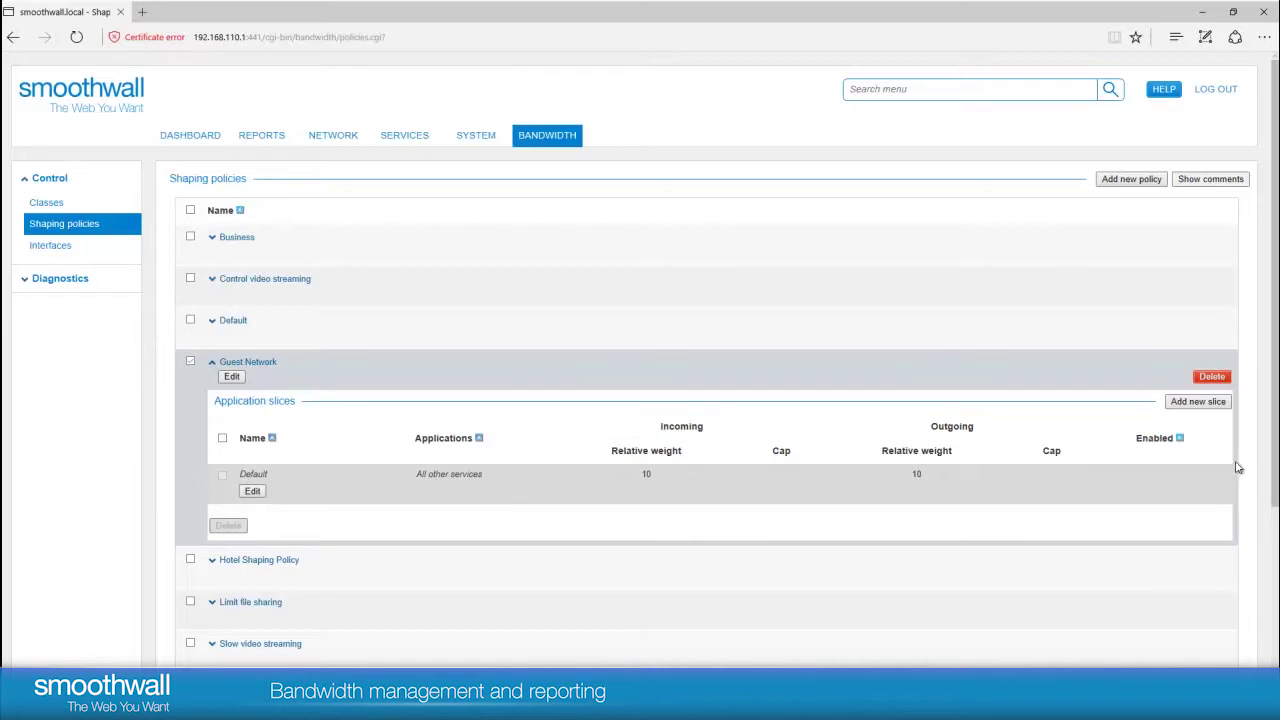
- Start a new application slice named Video in the Guest Network policy and expand the Streaming Media applications
{"action": "left_click", "coordinate": [1217, 402]}
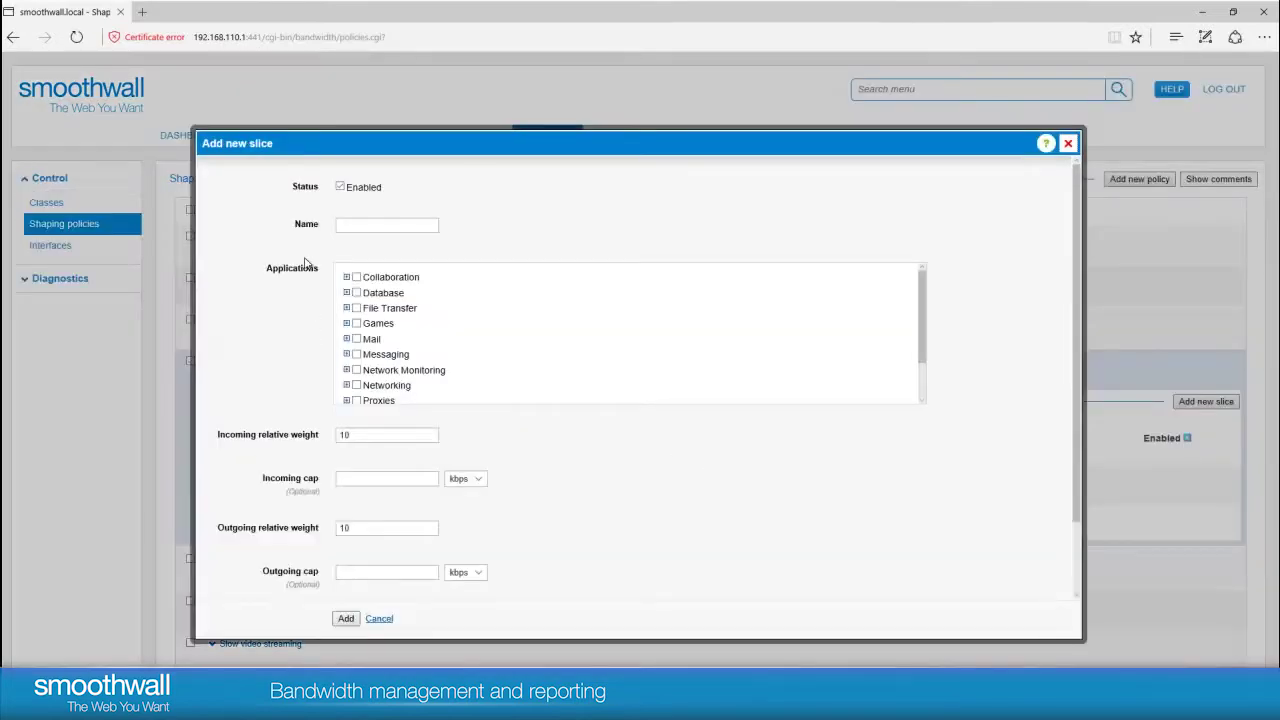
{"action": "left_click", "coordinate": [359, 226]}
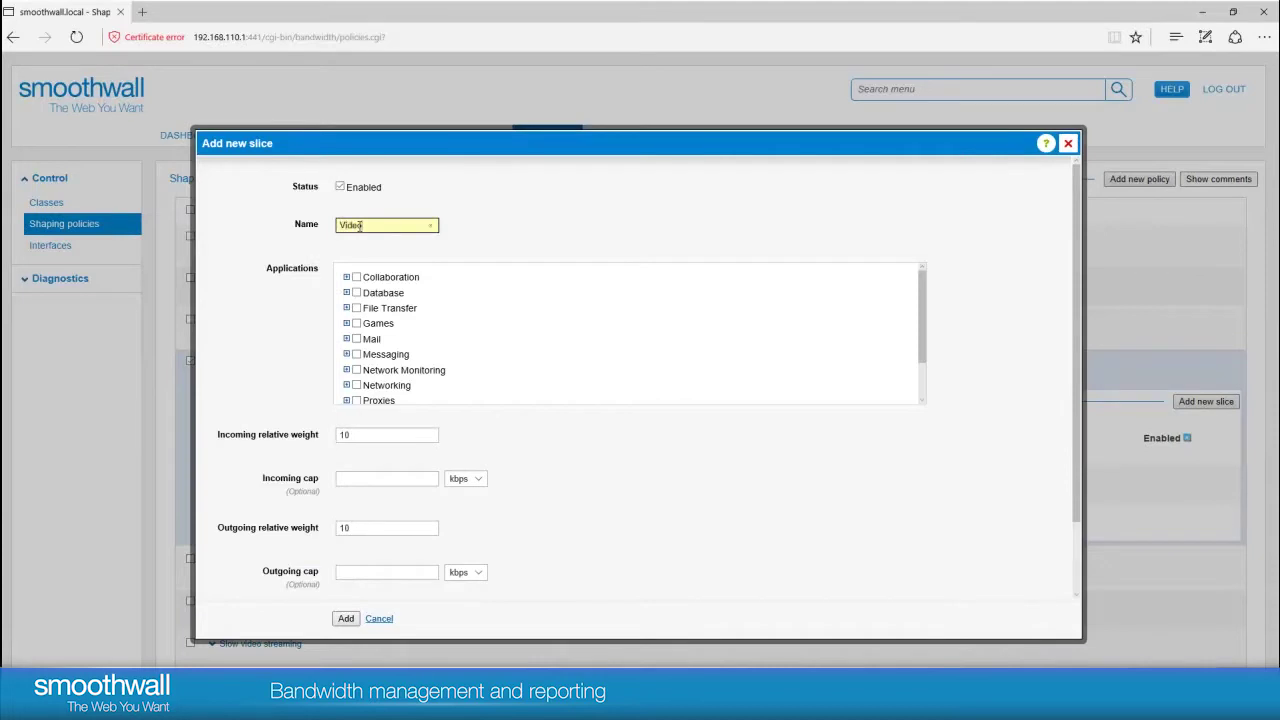
{"action": "scroll", "coordinate": [373, 383], "scroll_direction": "down", "scroll_amount": 1}
{"action": "scroll", "coordinate": [373, 383], "scroll_direction": "down", "scroll_amount": 1}
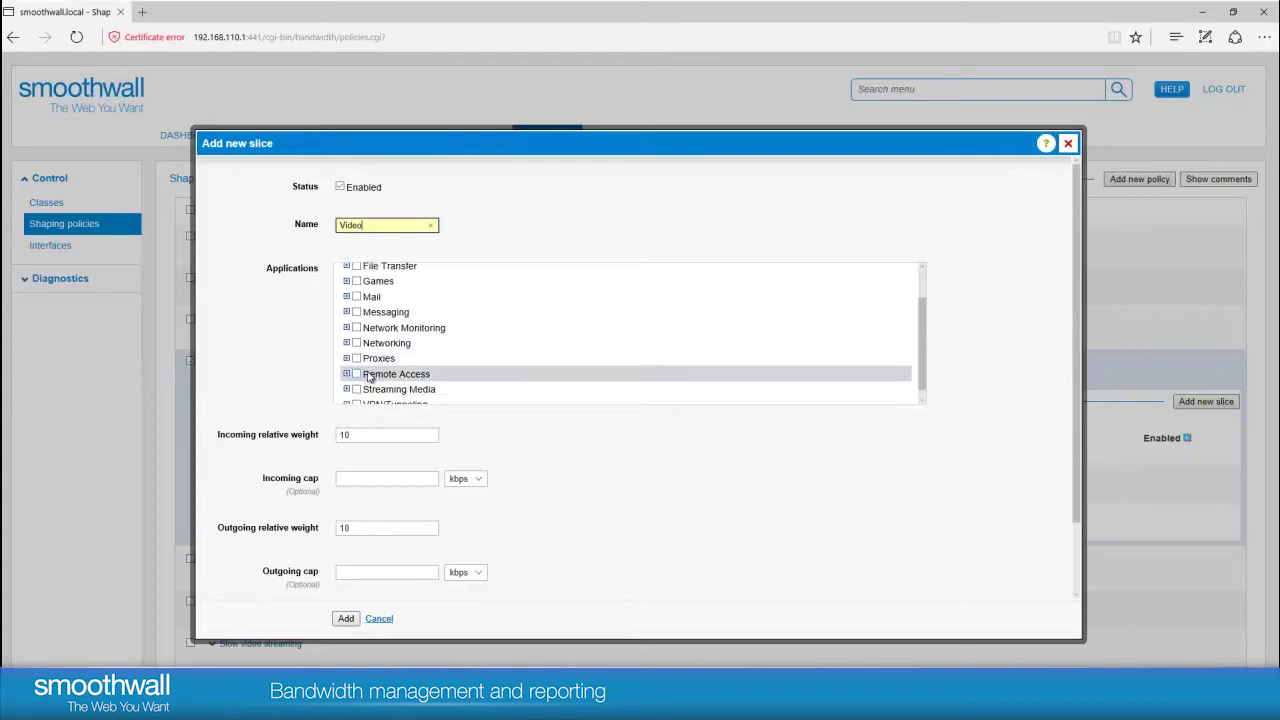
{"action": "scroll", "coordinate": [375, 375], "scroll_direction": "down", "scroll_amount": 1}
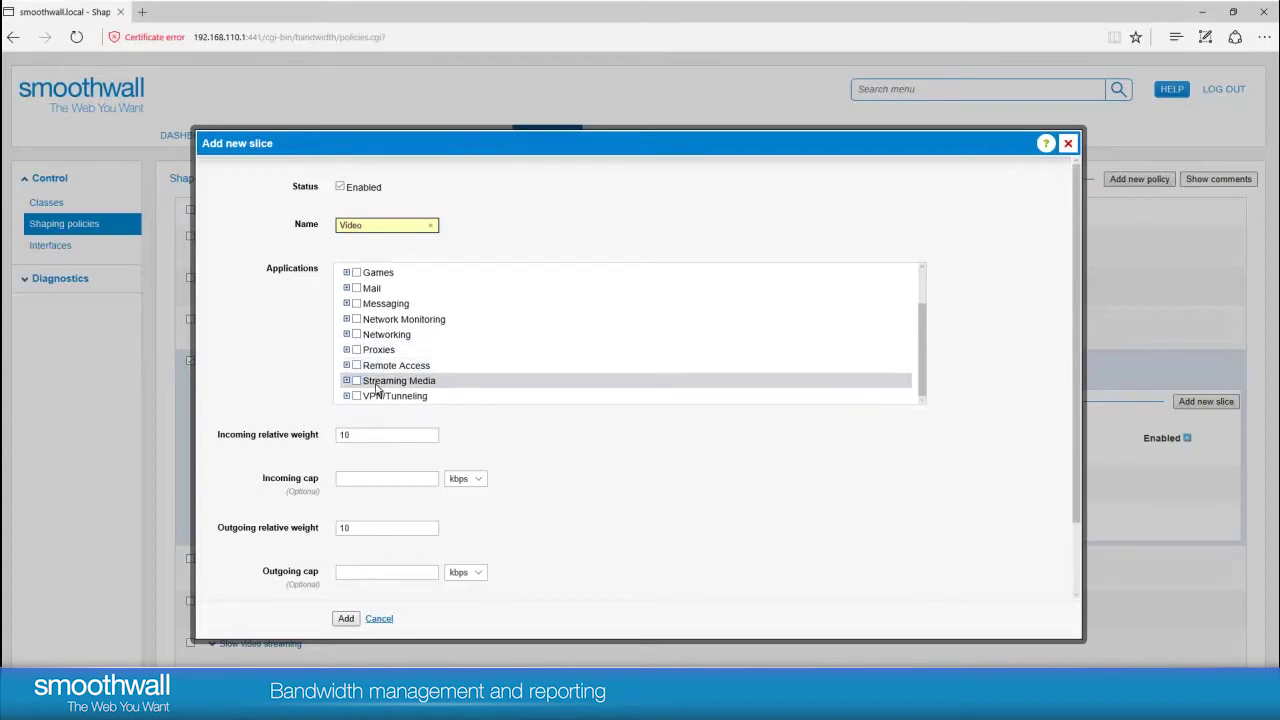
{"action": "left_click", "coordinate": [346, 380]}
- Select Google Talk Video, Google Video, Instagram Video, Lync Video and Nate Video as the slice's applications
{"action": "scroll", "coordinate": [350, 380], "scroll_direction": "down", "scroll_amount": 2}
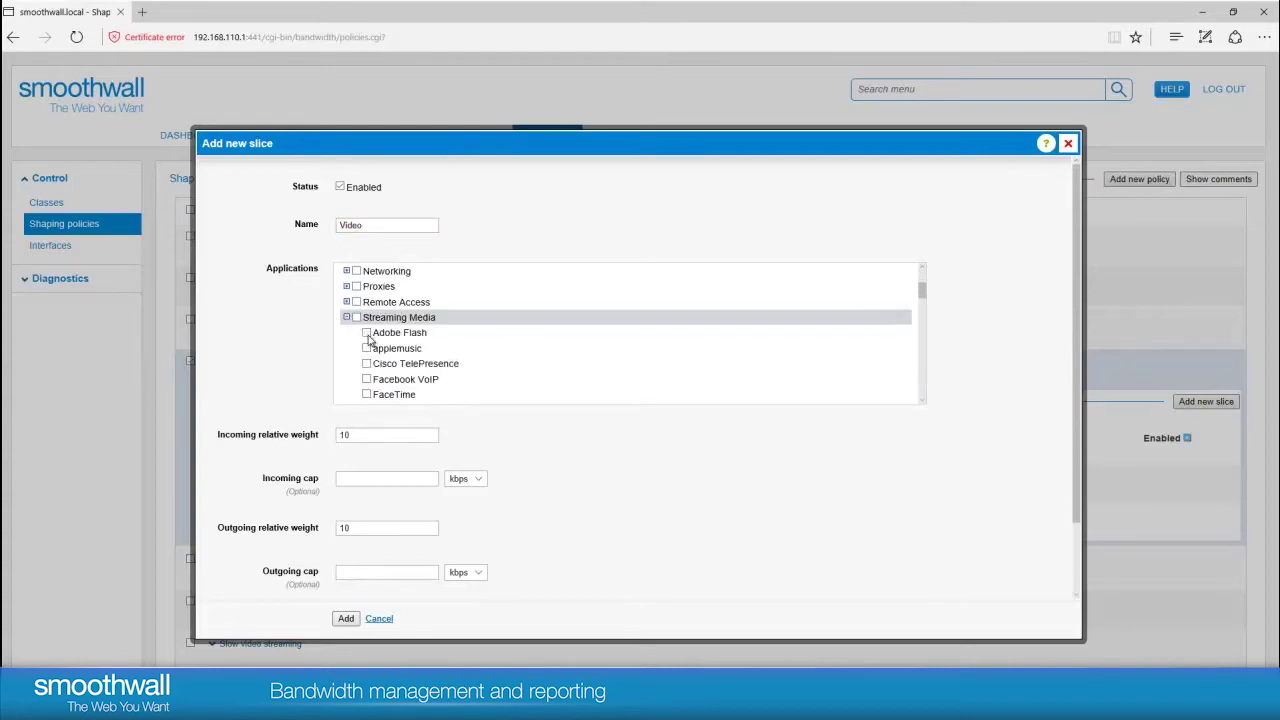
{"action": "scroll", "coordinate": [367, 362], "scroll_direction": "down", "scroll_amount": 1}
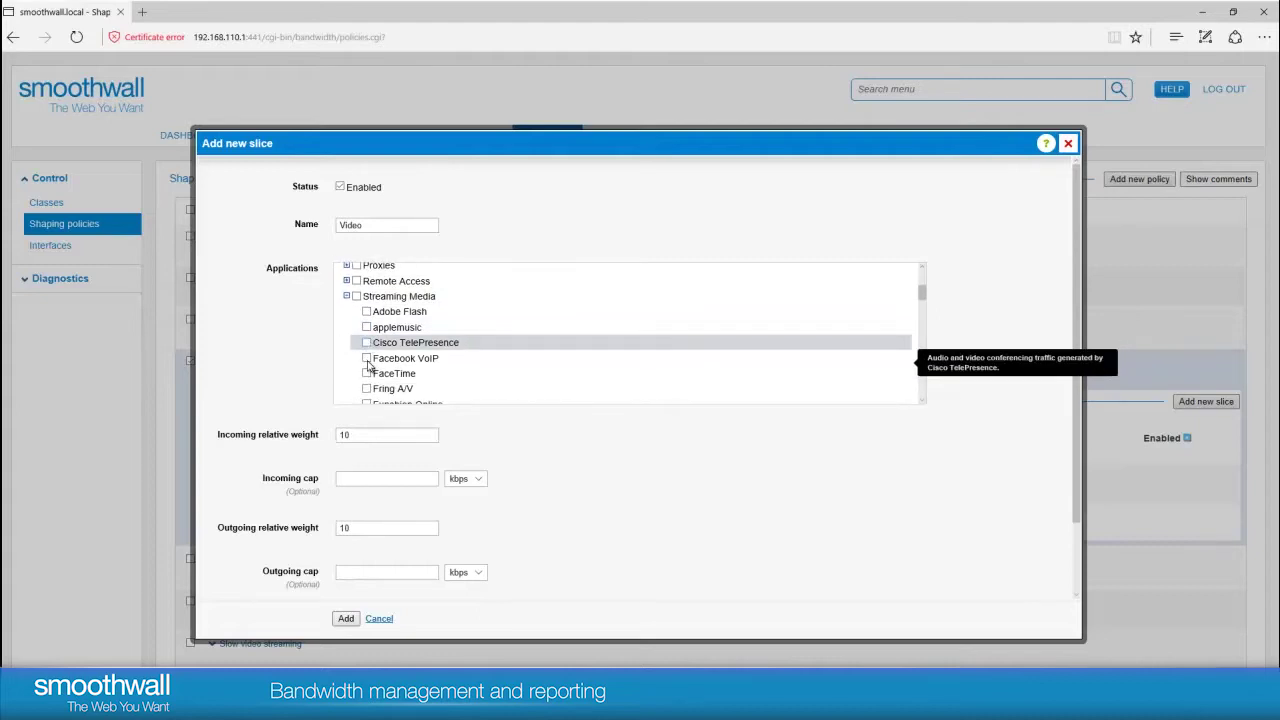
{"action": "scroll", "coordinate": [367, 365], "scroll_direction": "down", "scroll_amount": 2}
{"action": "scroll", "coordinate": [368, 366], "scroll_direction": "down", "scroll_amount": 1}
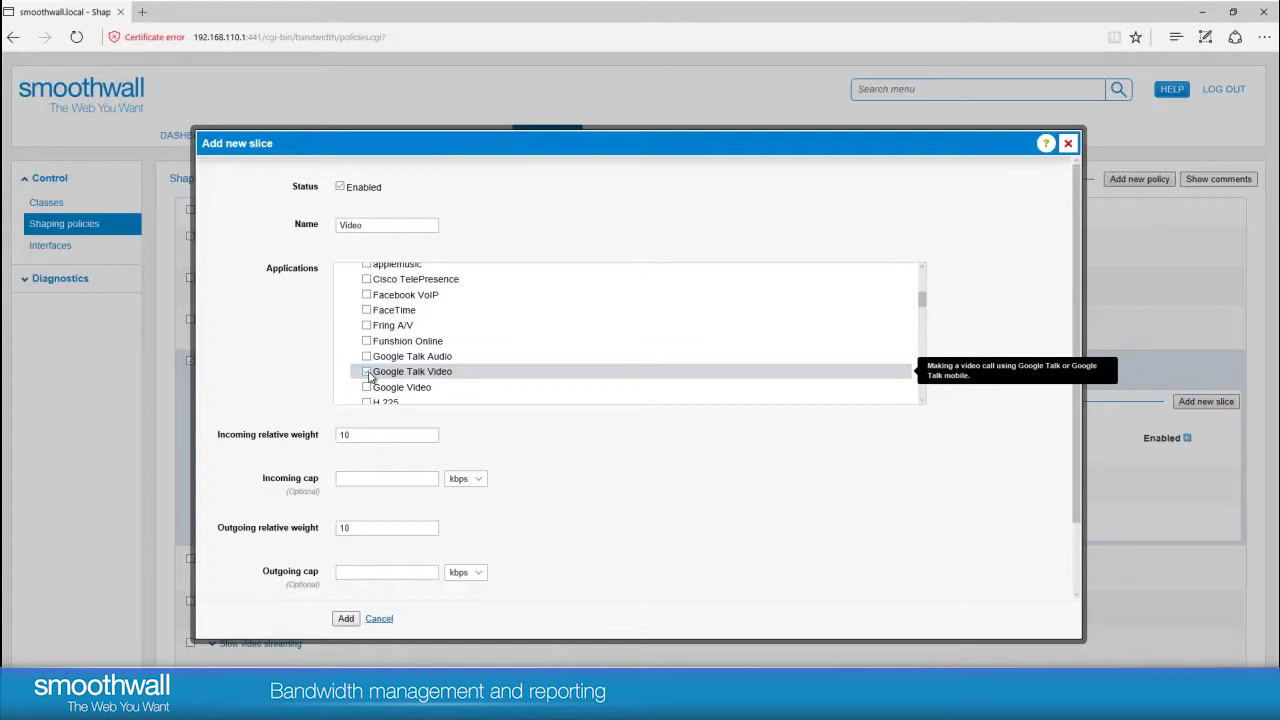
{"action": "left_click", "coordinate": [367, 388]}
{"action": "scroll", "coordinate": [428, 388], "scroll_direction": "down", "scroll_amount": 6}
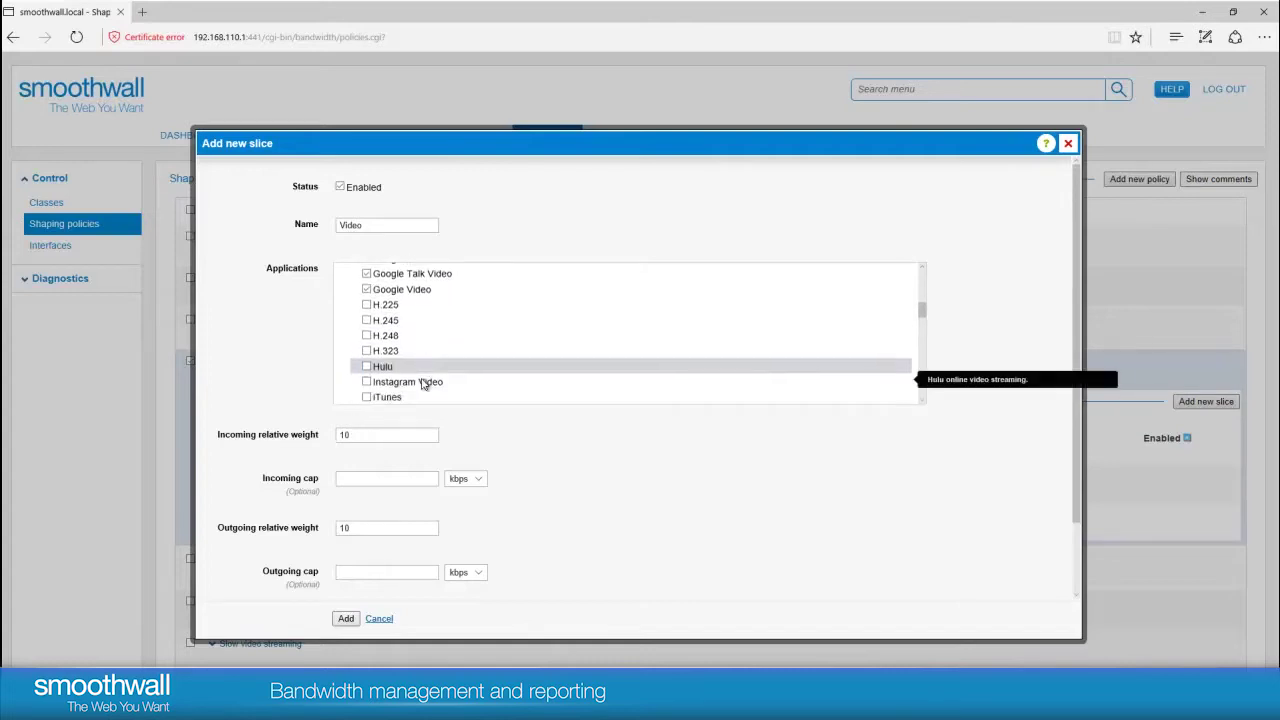
{"action": "scroll", "coordinate": [423, 384], "scroll_direction": "down", "scroll_amount": 2}
{"action": "left_click", "coordinate": [367, 355]}
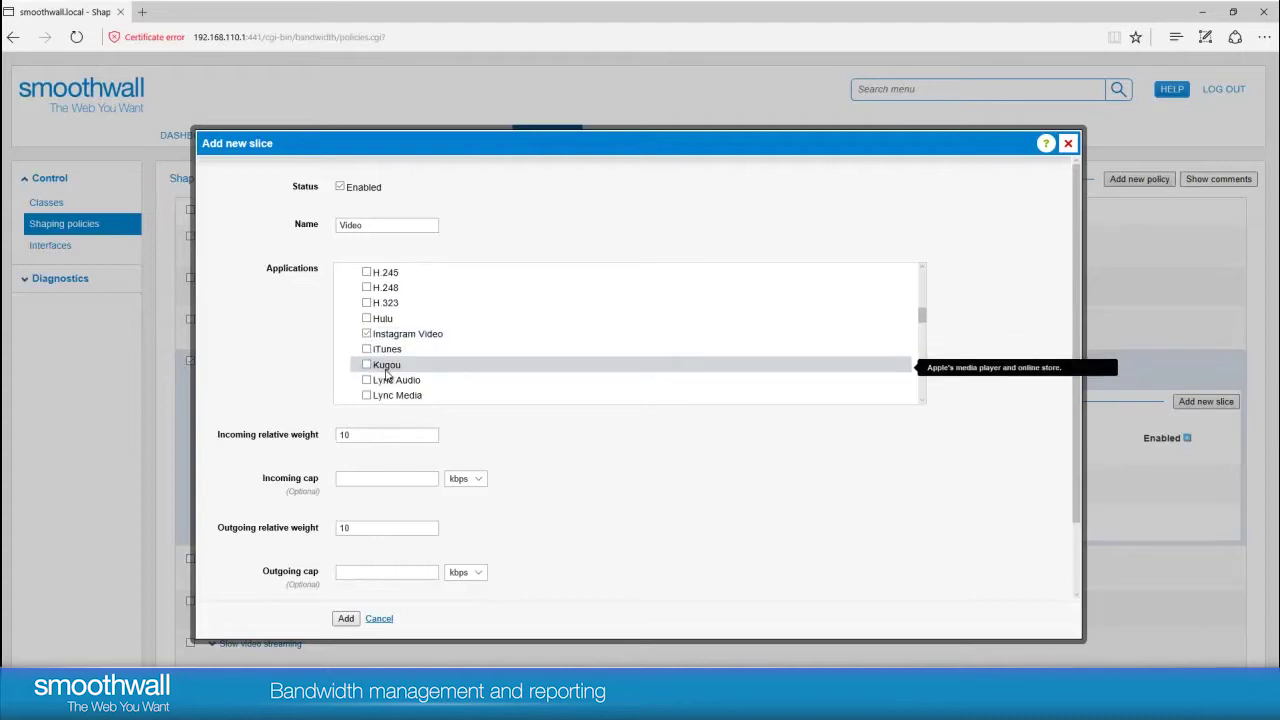
{"action": "scroll", "coordinate": [386, 372], "scroll_direction": "down", "scroll_amount": 4}
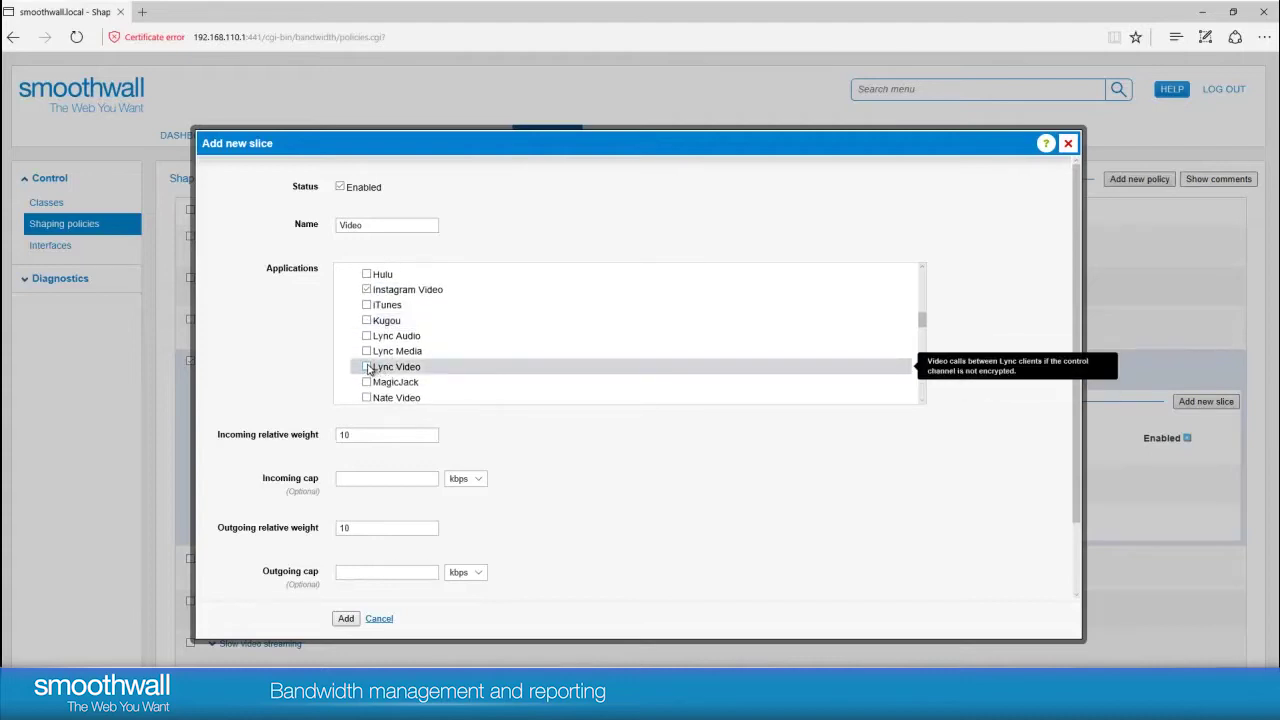
{"action": "left_click", "coordinate": [367, 367]}
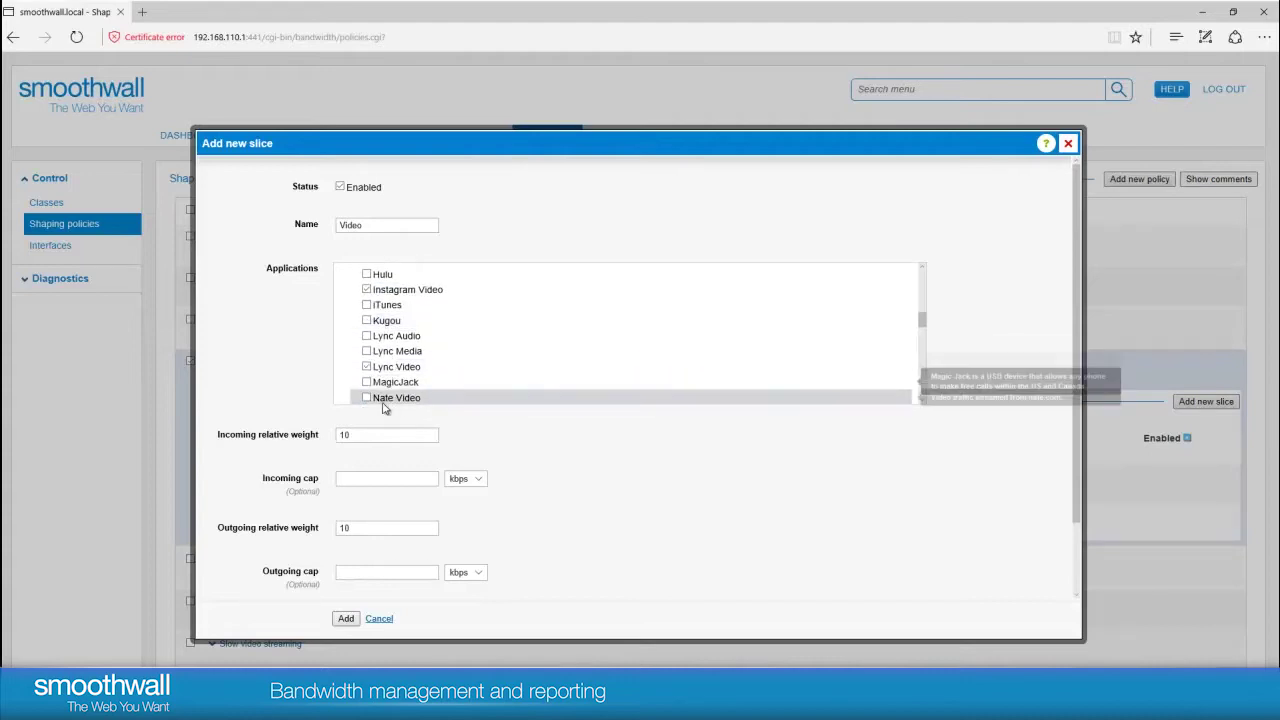
{"action": "left_click", "coordinate": [367, 398]}
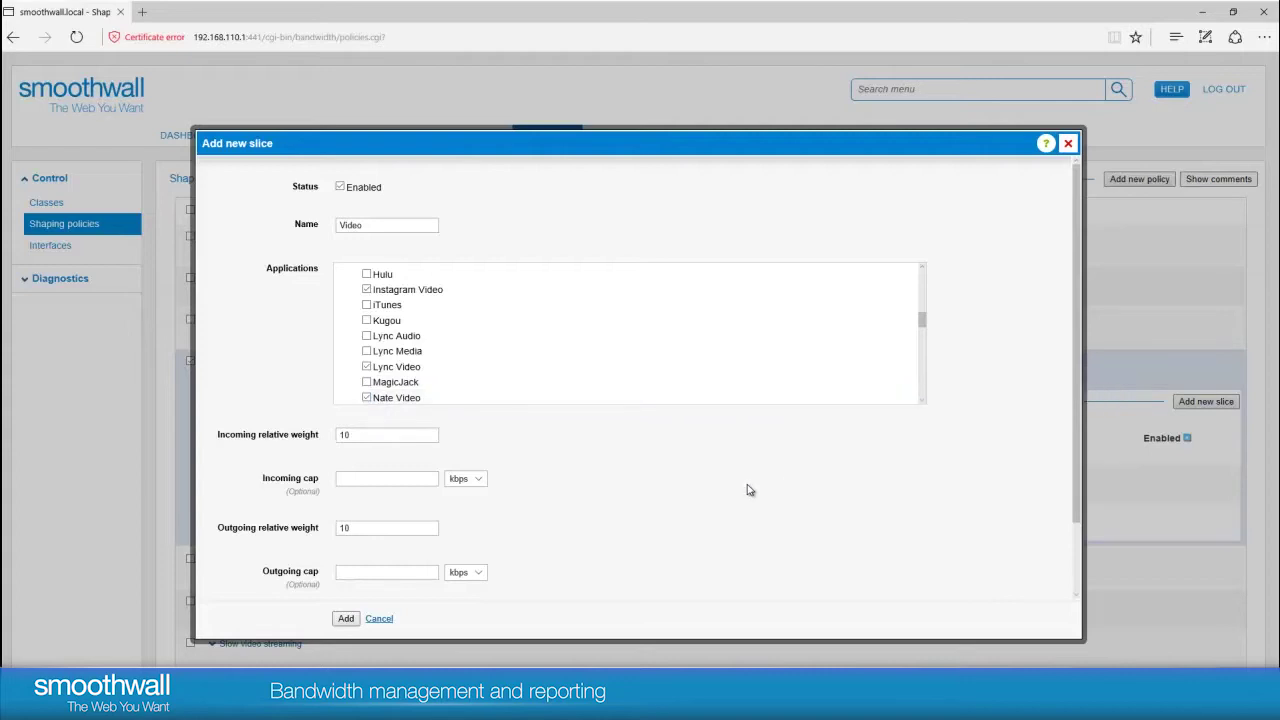
- Set the incoming and outgoing relative weights to 1 and both caps to 256 kbps, and add the Video slice
{"action": "left_click", "coordinate": [365, 435]}
{"action": "key", "text": "BackSpace"}
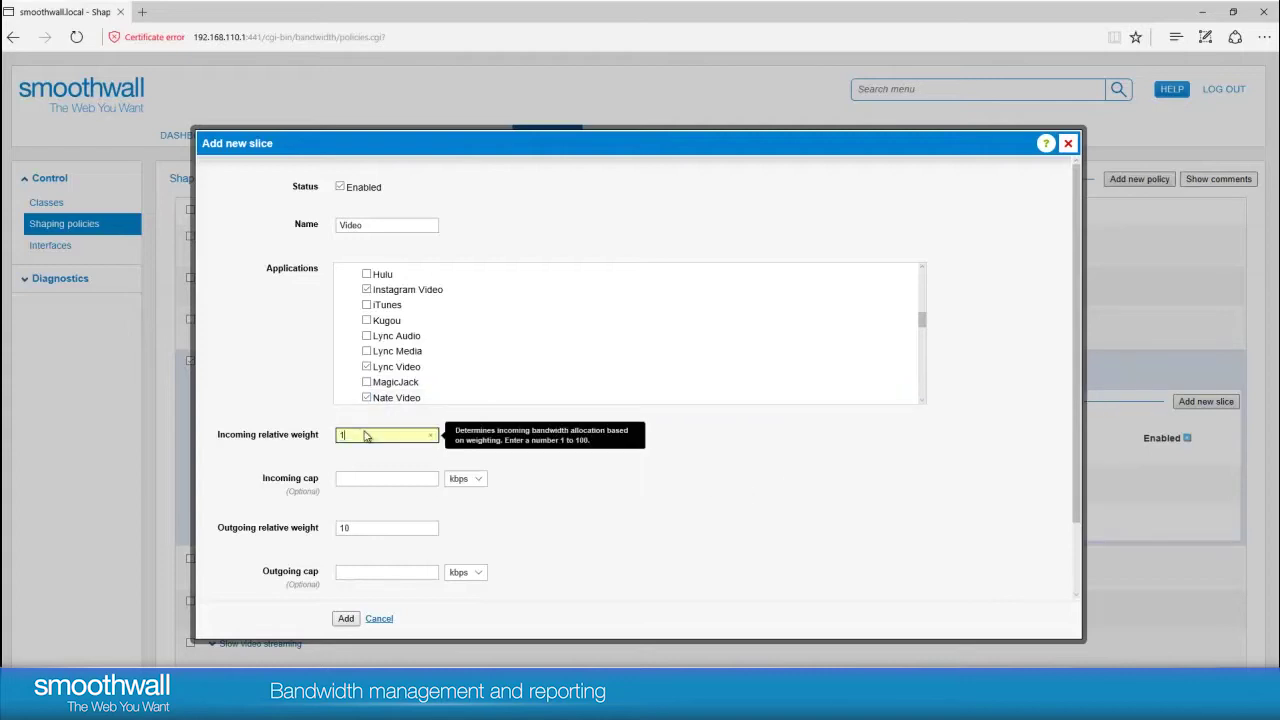
{"action": "left_click", "coordinate": [364, 481]}
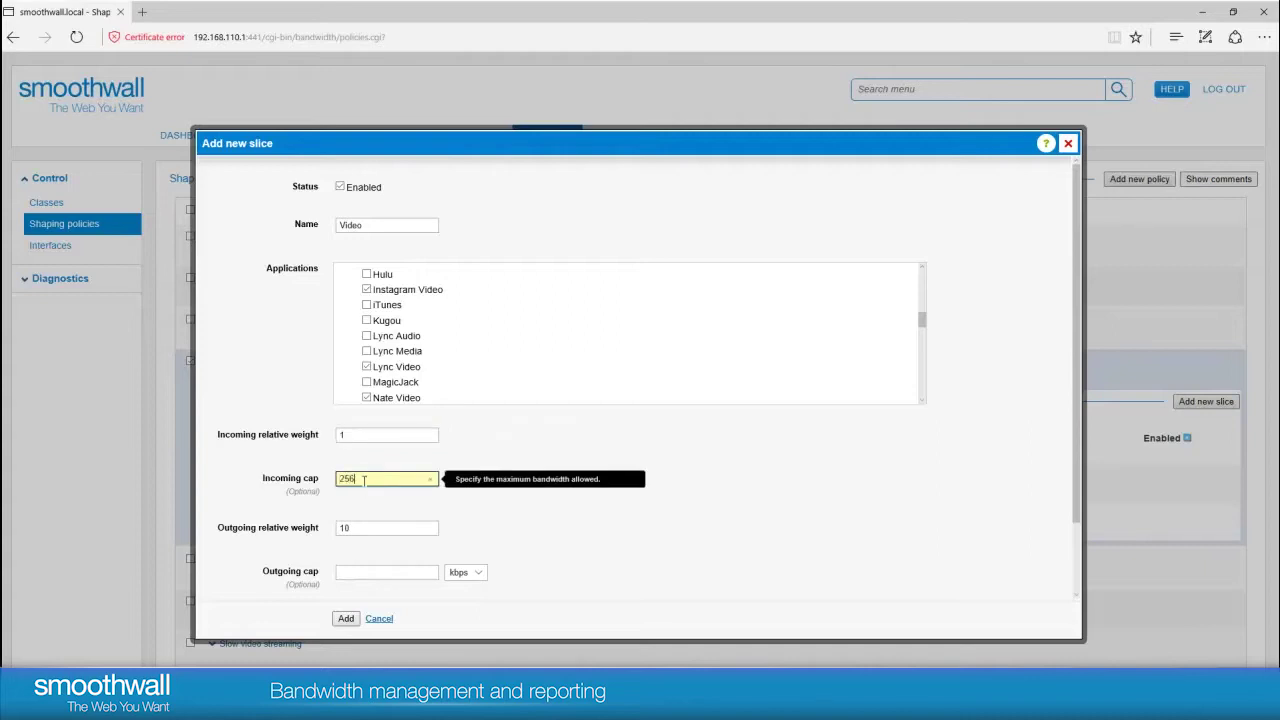
{"action": "type", "text": "256"}
{"action": "double_click", "coordinate": [386, 528]}
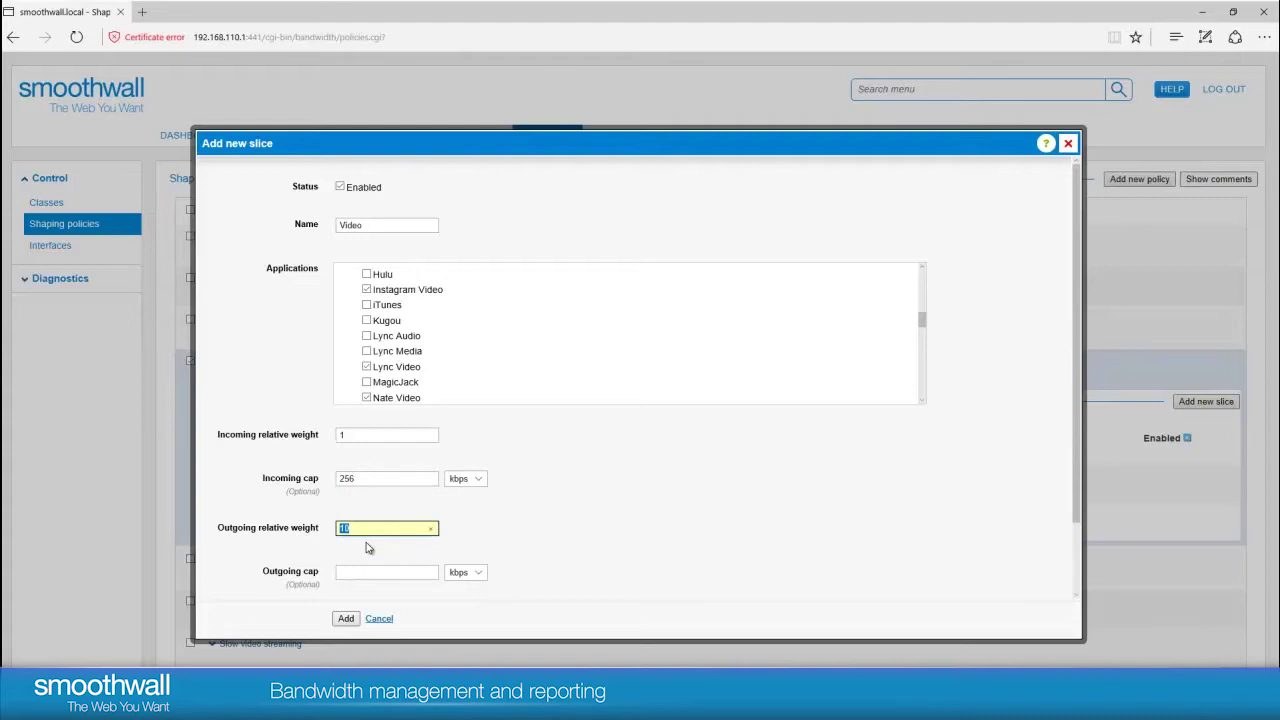
{"action": "left_click", "coordinate": [395, 572]}
{"action": "type", "text": "256"}
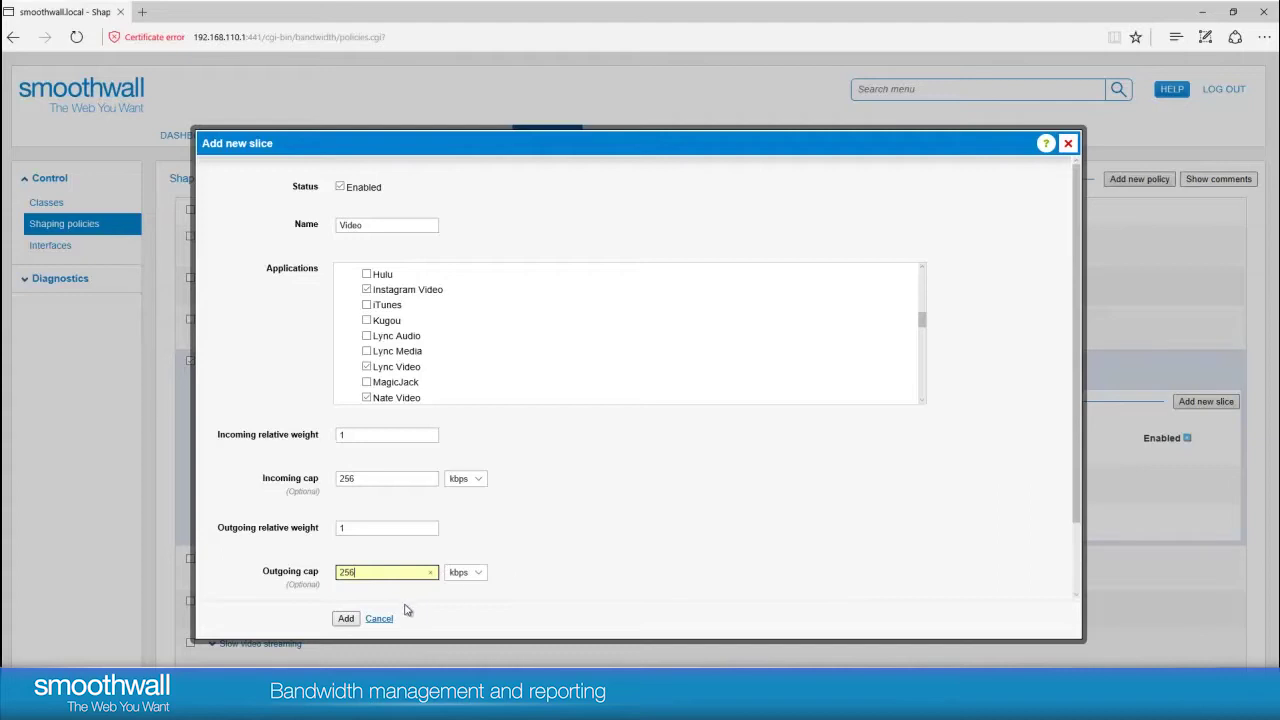
{"action": "left_click", "coordinate": [346, 619]}
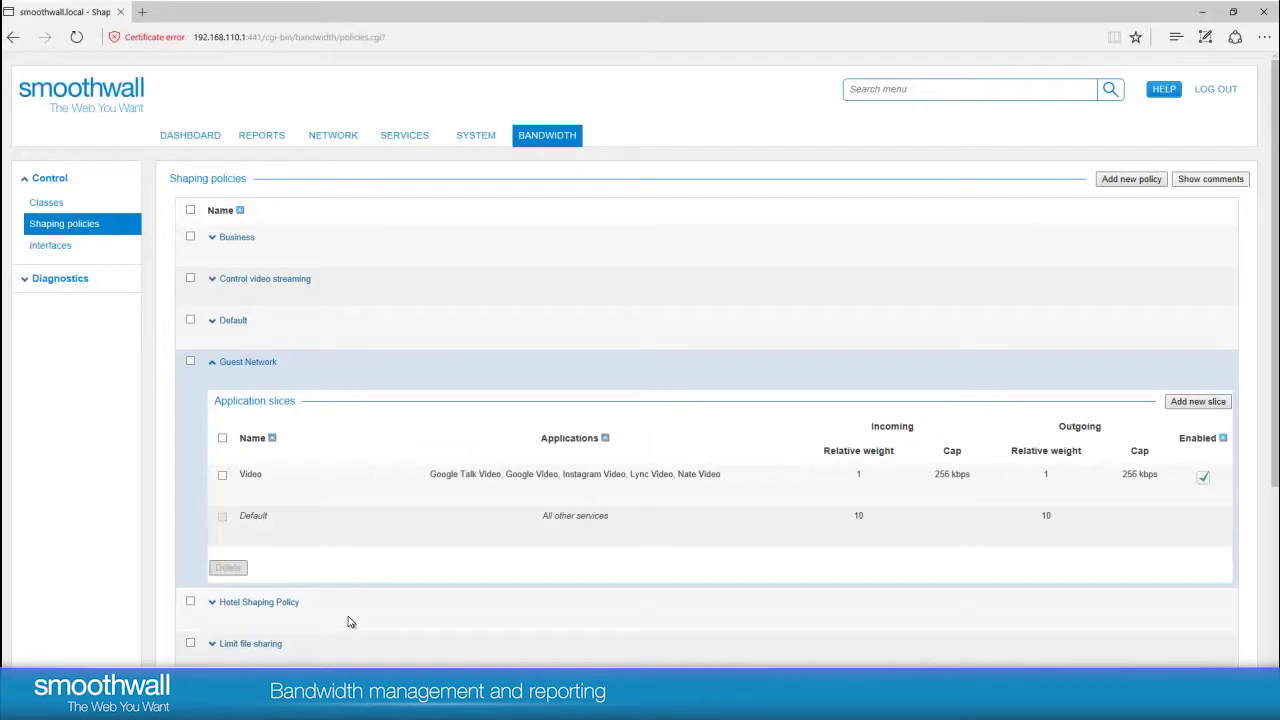
- Start another Guest Network slice named Web Browsing and expand the Networking applications
{"action": "mouse_move", "coordinate": [608, 472]}
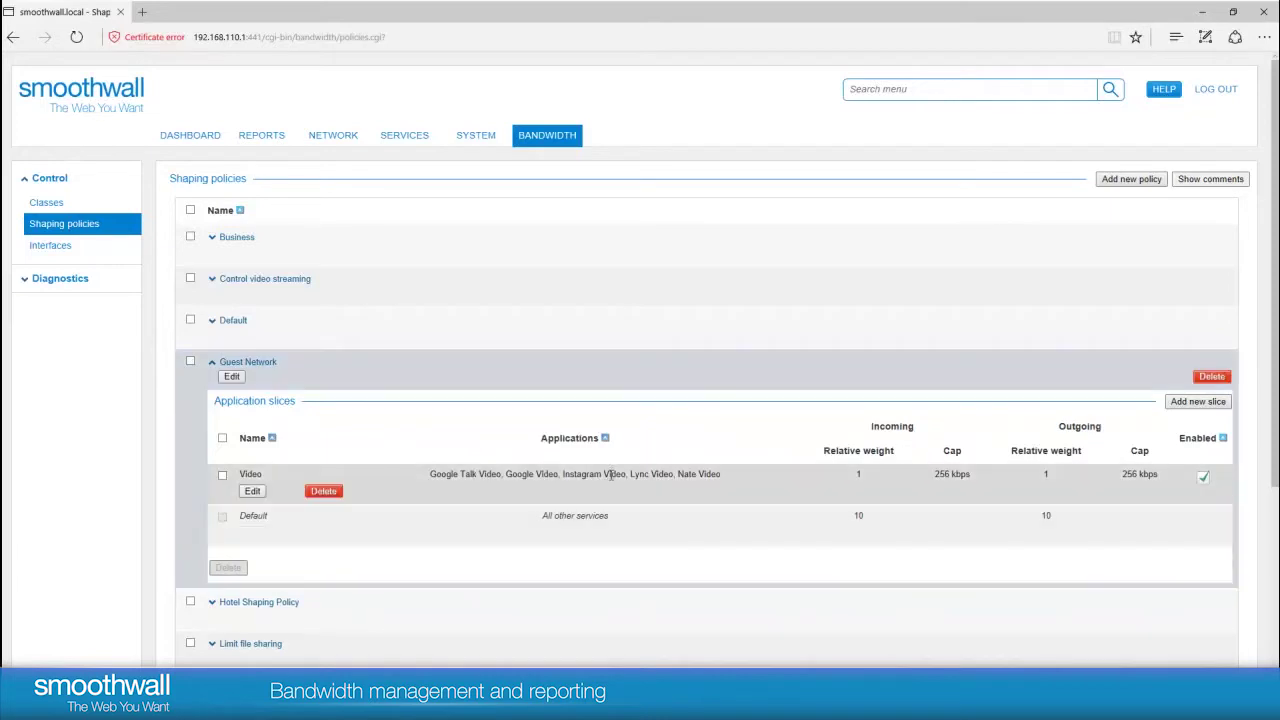
{"action": "mouse_move", "coordinate": [588, 515]}
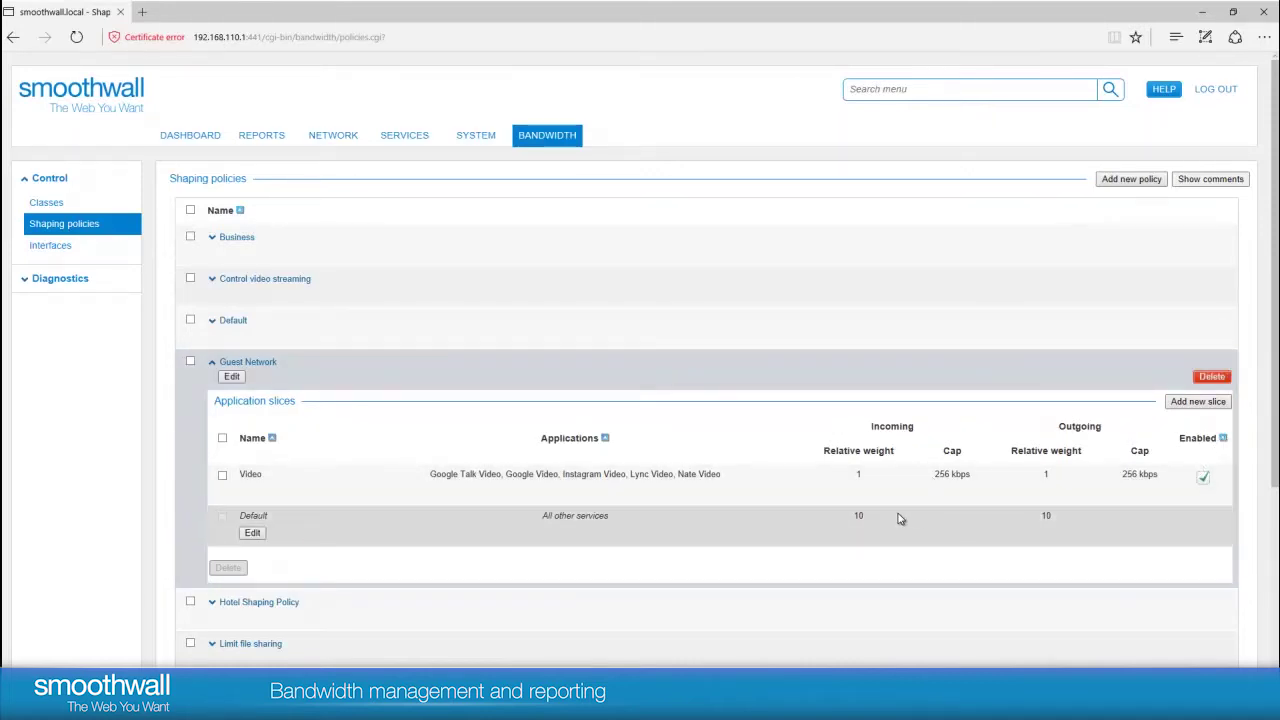
{"action": "left_click", "coordinate": [1205, 406]}
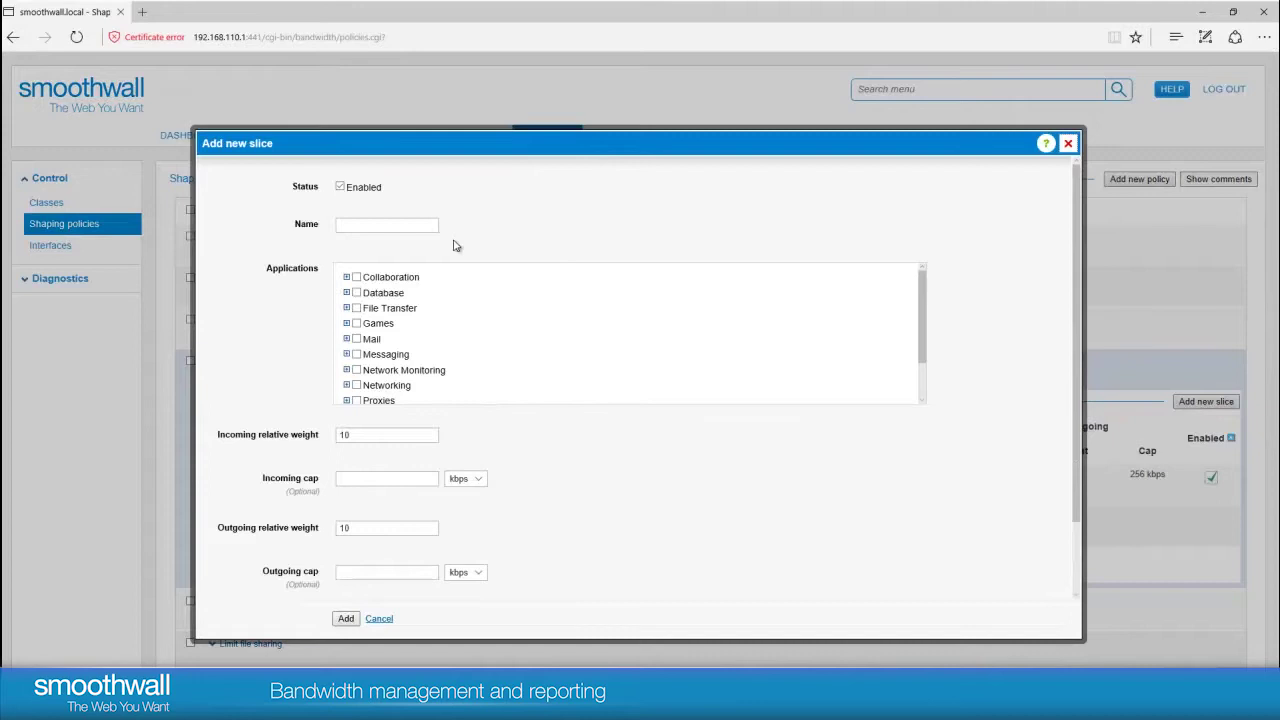
{"action": "left_click", "coordinate": [367, 225]}
{"action": "type", "text": "Web Browsing"}
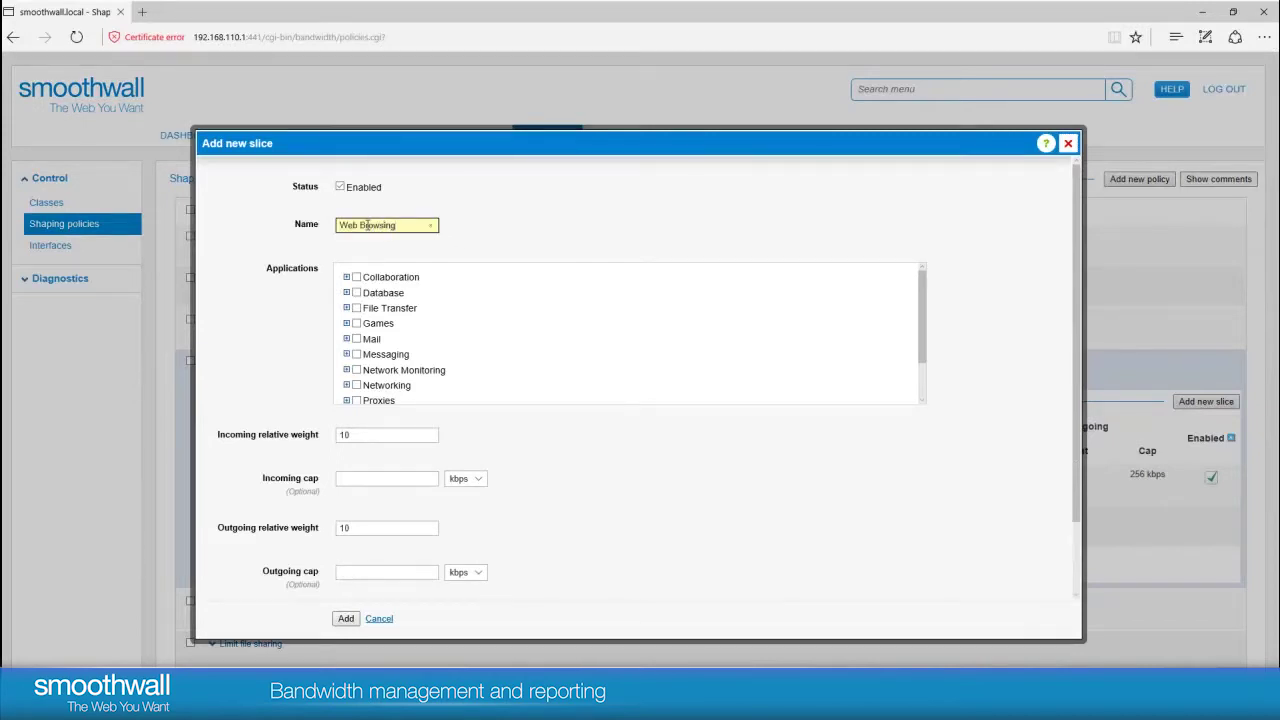
{"action": "scroll", "coordinate": [410, 280], "scroll_direction": "down", "scroll_amount": 1}
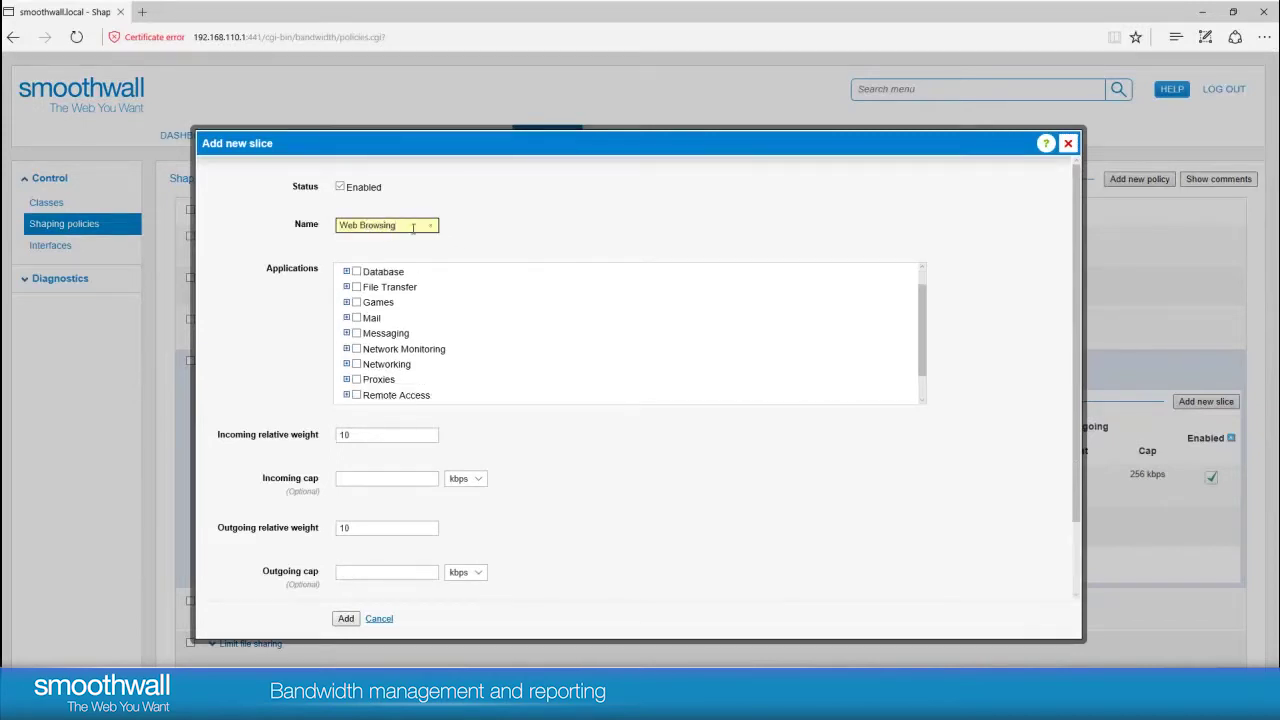
{"action": "left_click", "coordinate": [346, 365]}
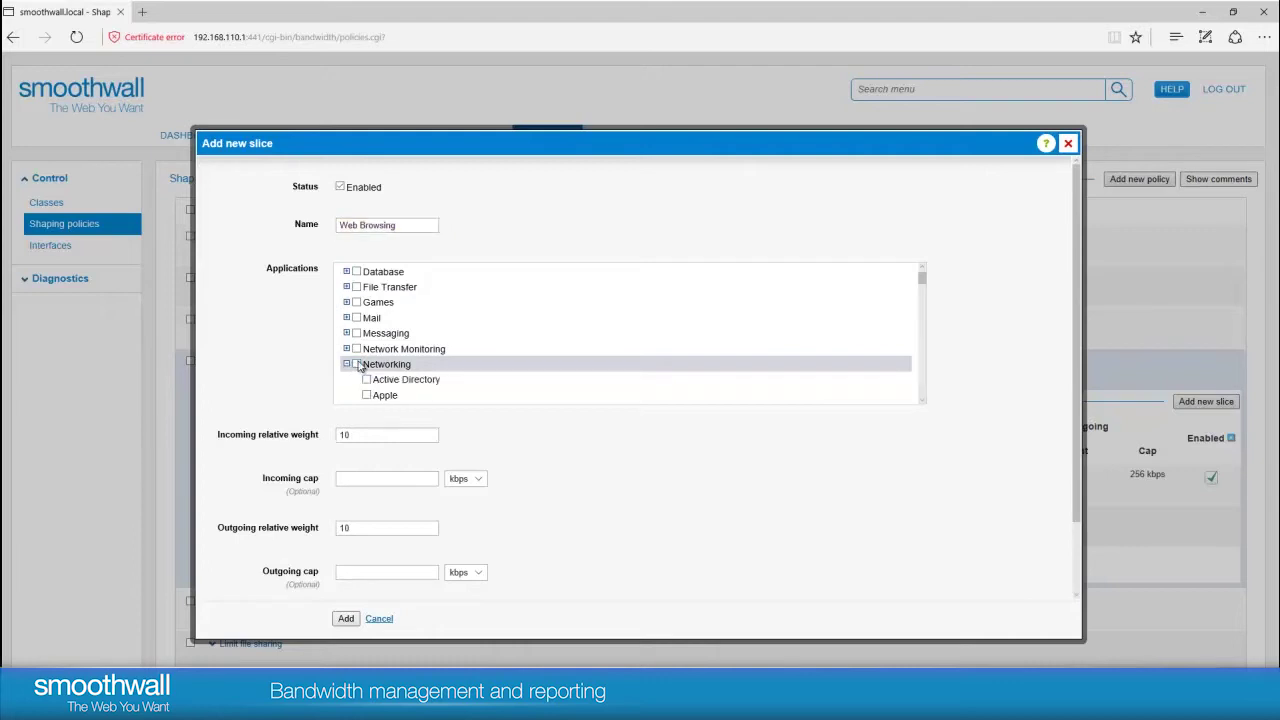
- Select HTTP as the application and add the Web Browsing slice with a relative weight of 10 and no caps
{"action": "scroll", "coordinate": [360, 366], "scroll_direction": "down", "scroll_amount": 5}
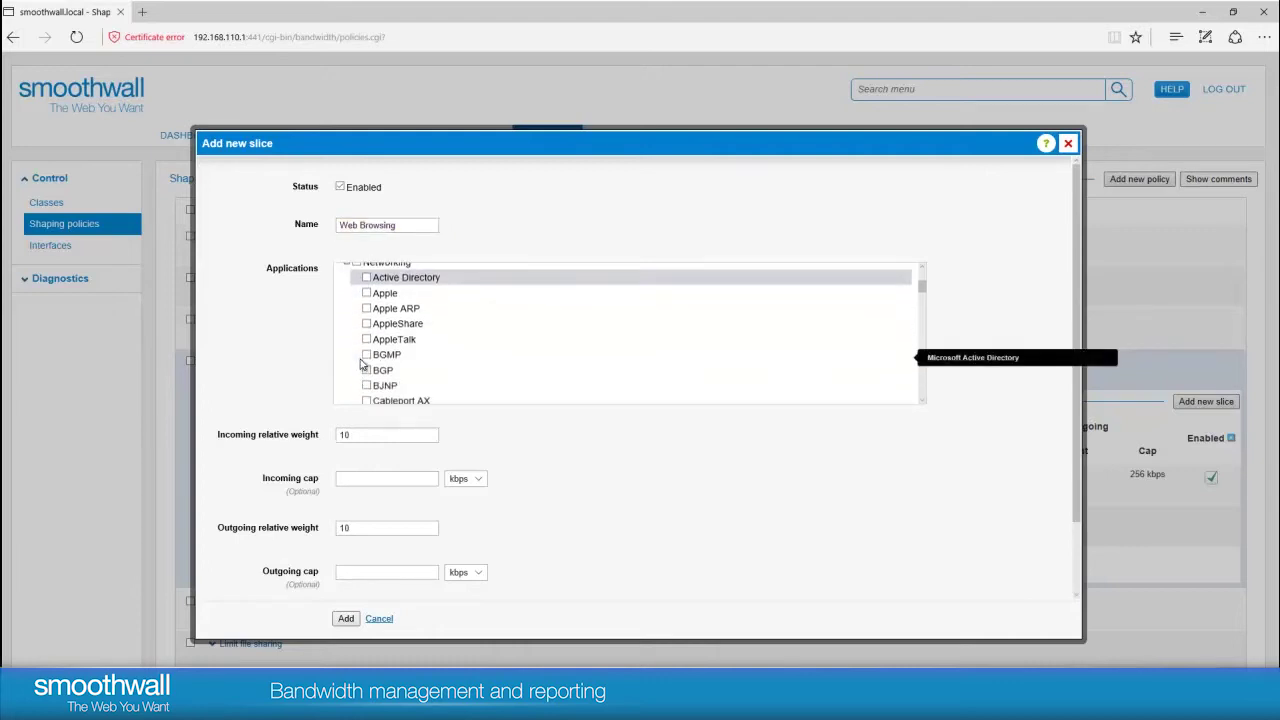
{"action": "scroll", "coordinate": [362, 366], "scroll_direction": "down", "scroll_amount": 10}
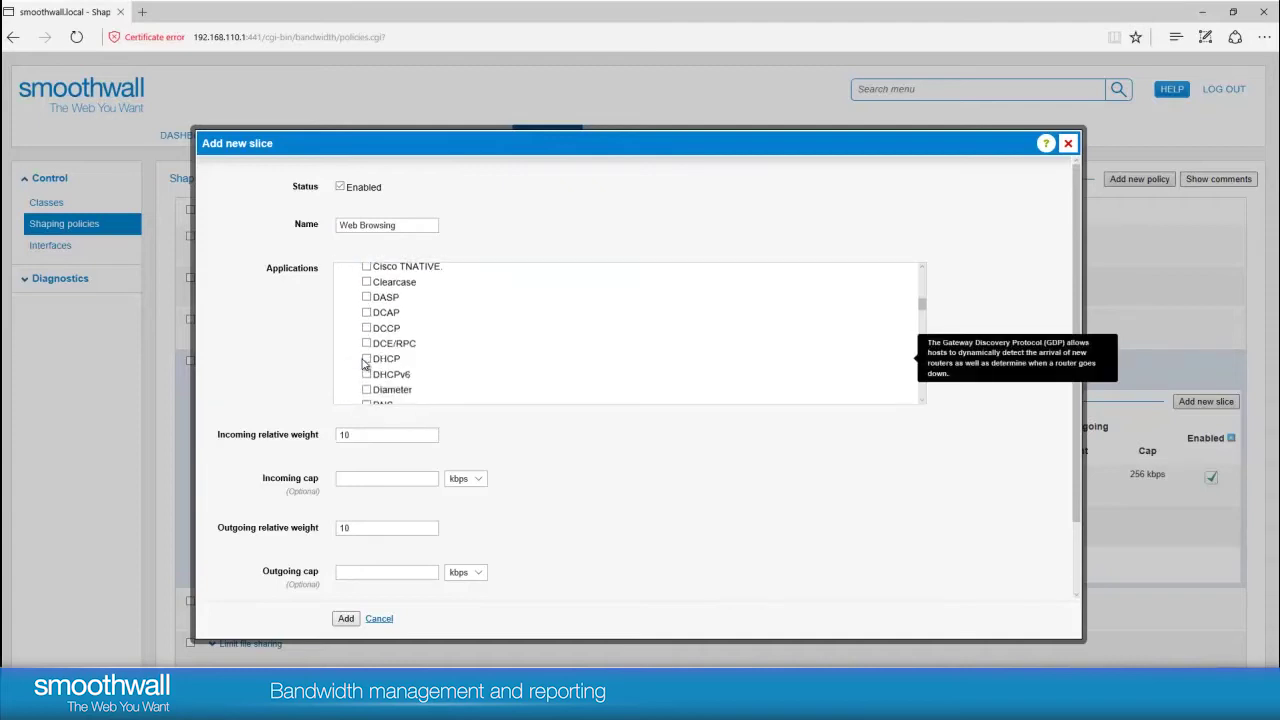
{"action": "scroll", "coordinate": [362, 366], "scroll_direction": "down", "scroll_amount": 5}
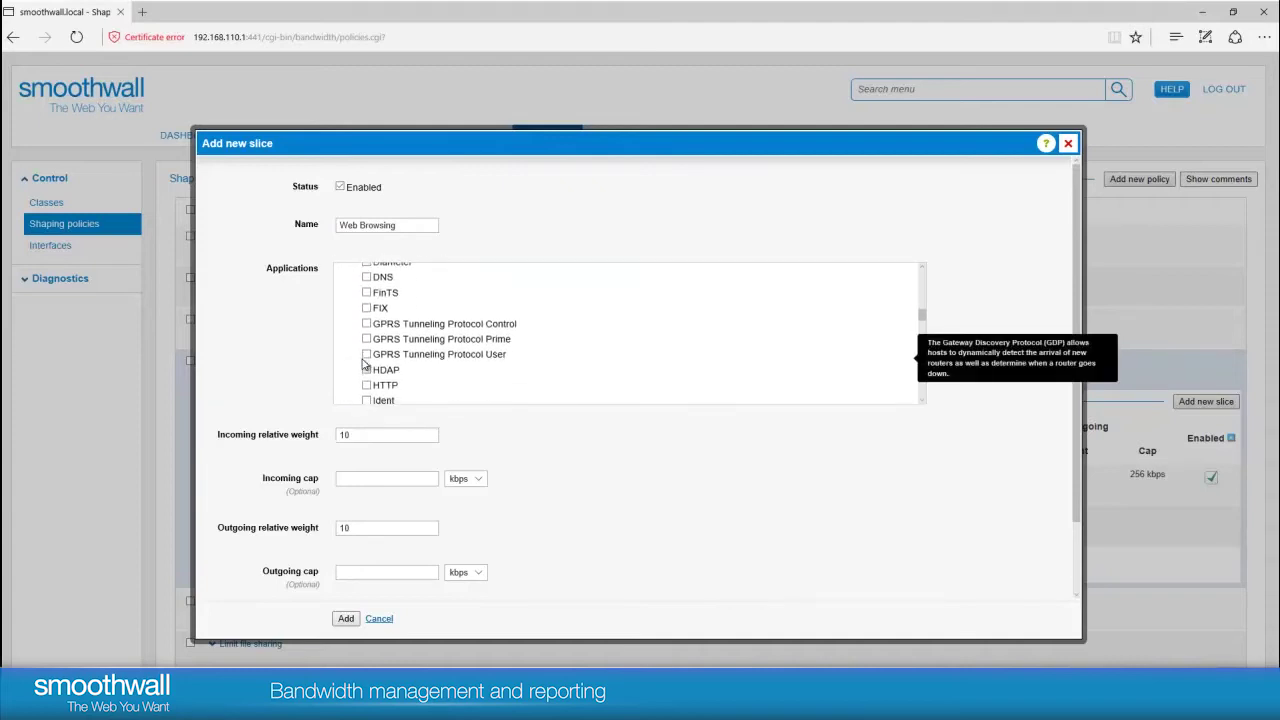
{"action": "scroll", "coordinate": [365, 365], "scroll_direction": "down", "scroll_amount": 2}
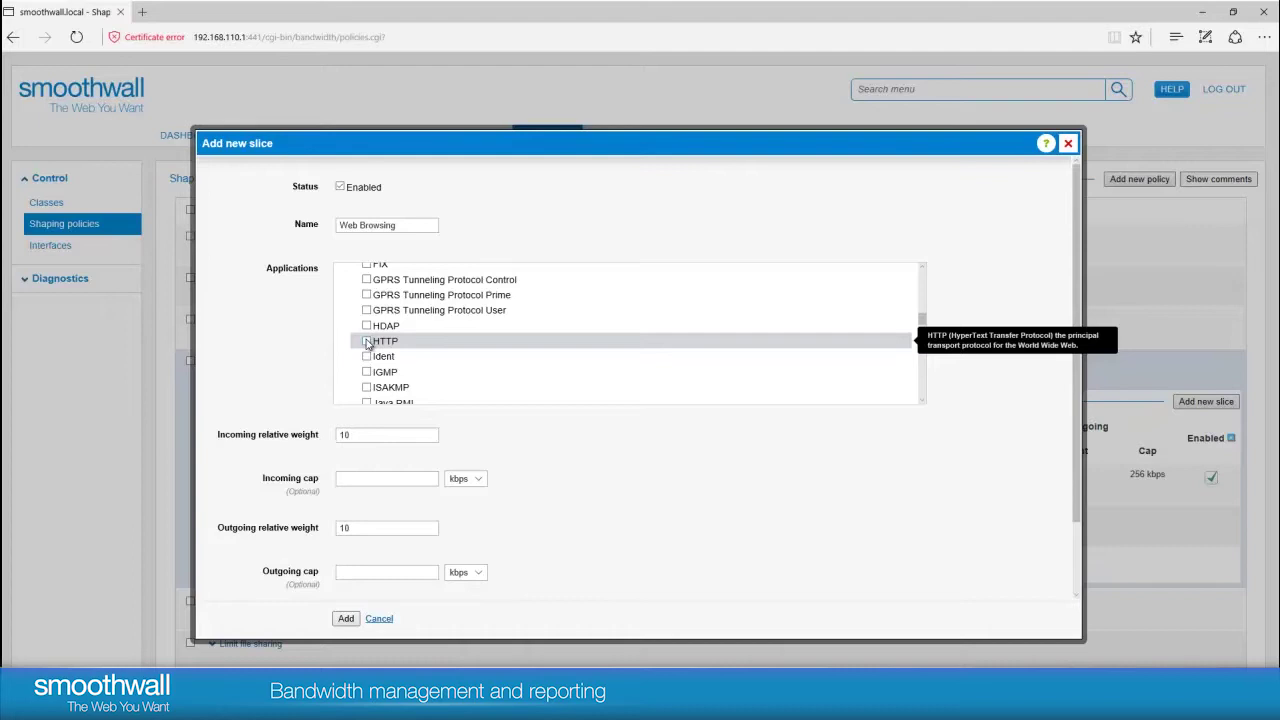
{"action": "left_click", "coordinate": [366, 341]}
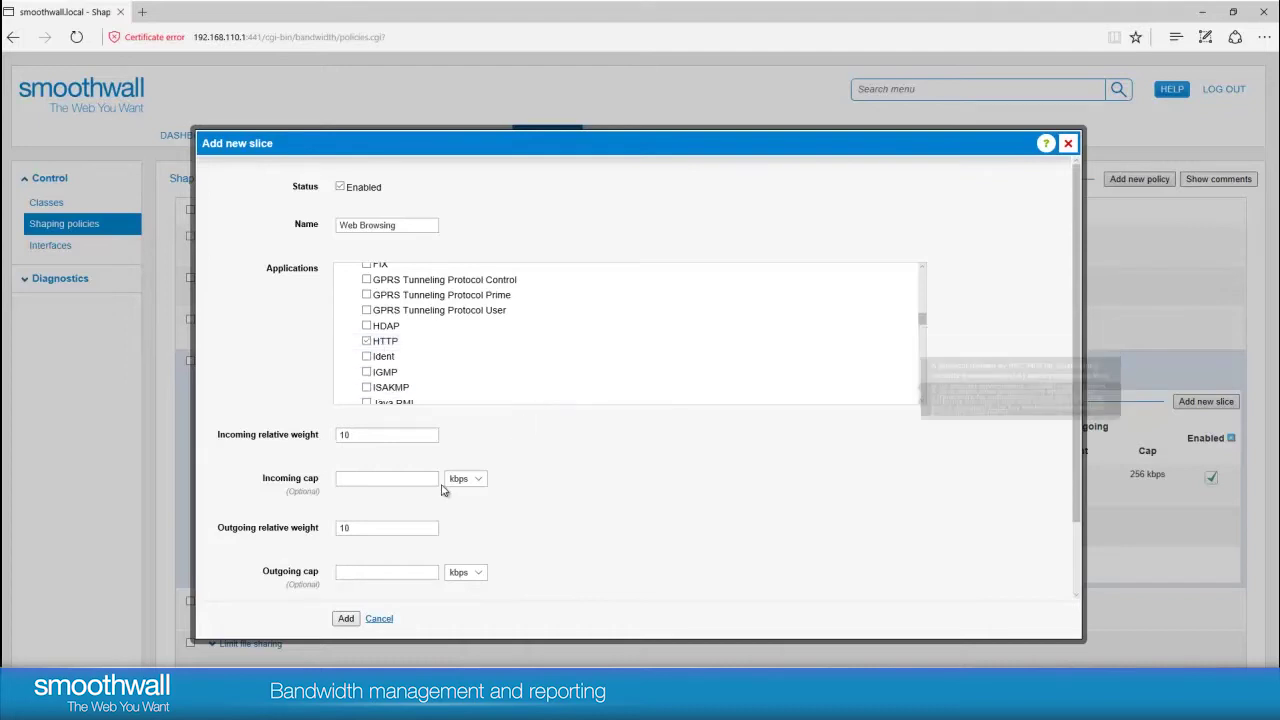
{"action": "left_click", "coordinate": [379, 435]}
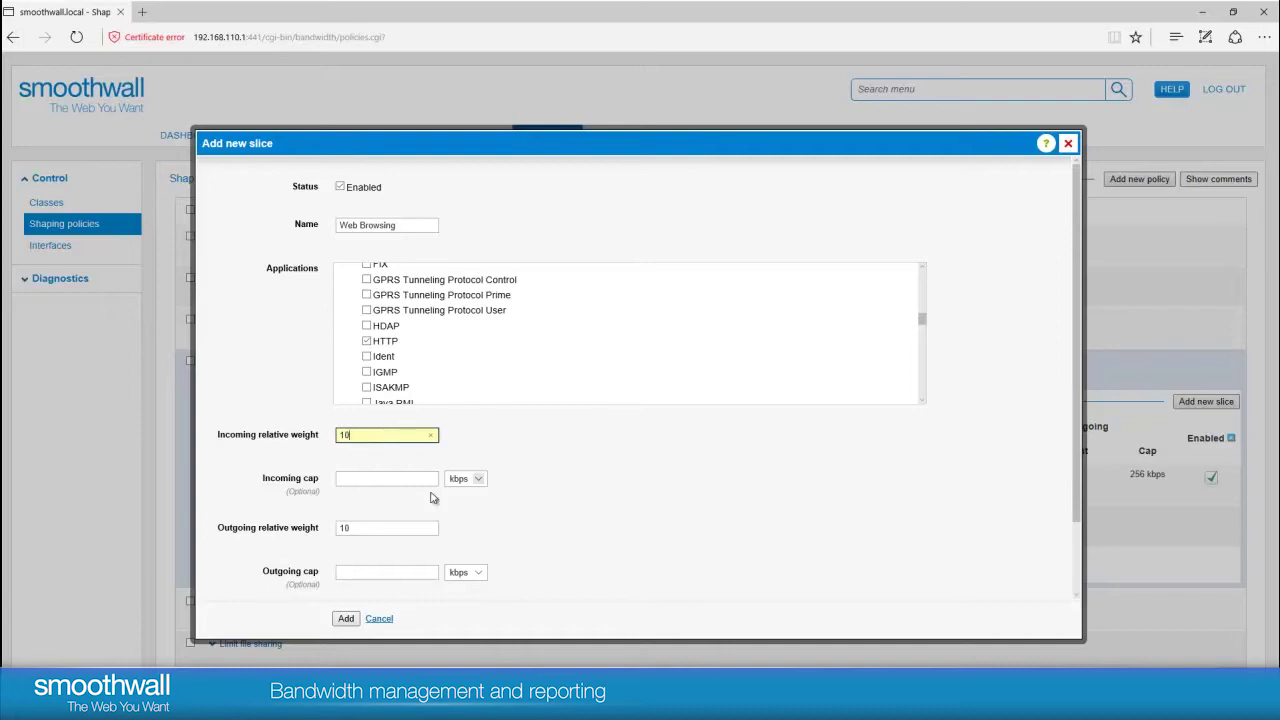
{"action": "left_click", "coordinate": [346, 618]}
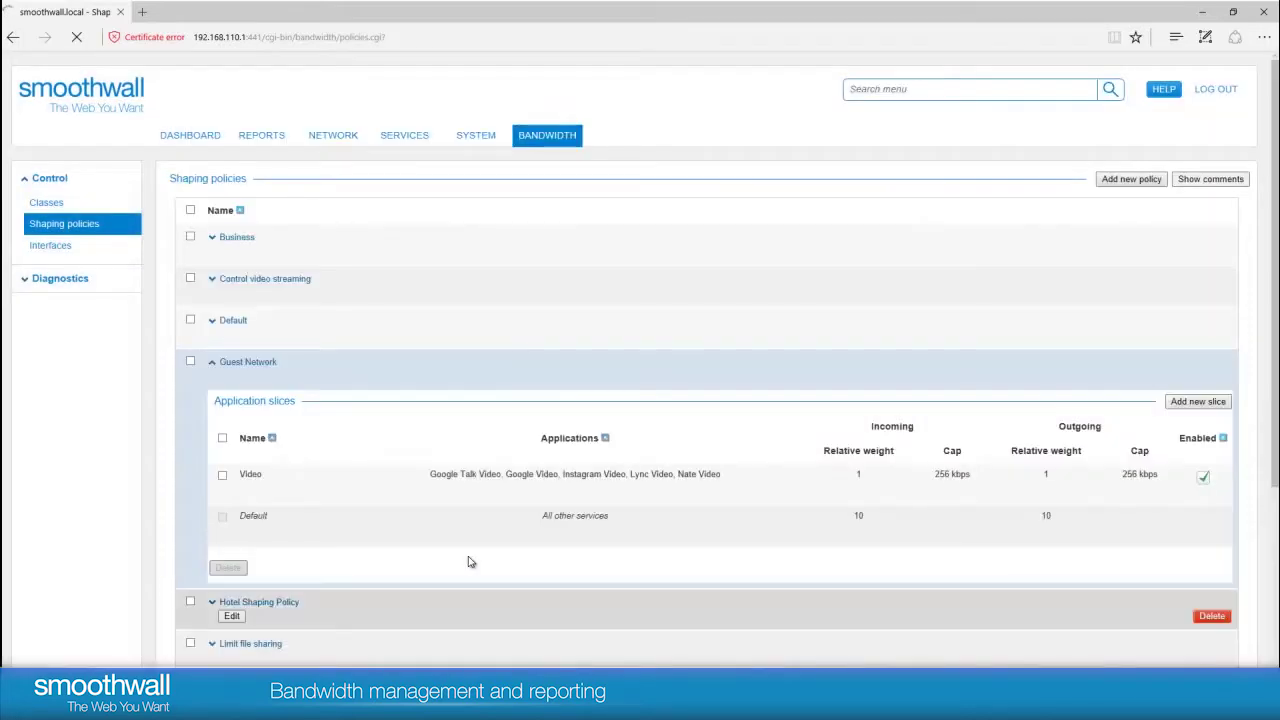
- Compare the relative weights and caps of the Guest Network policy's slices, then collapse the policy
{"action": "mouse_move", "coordinate": [473, 559]}
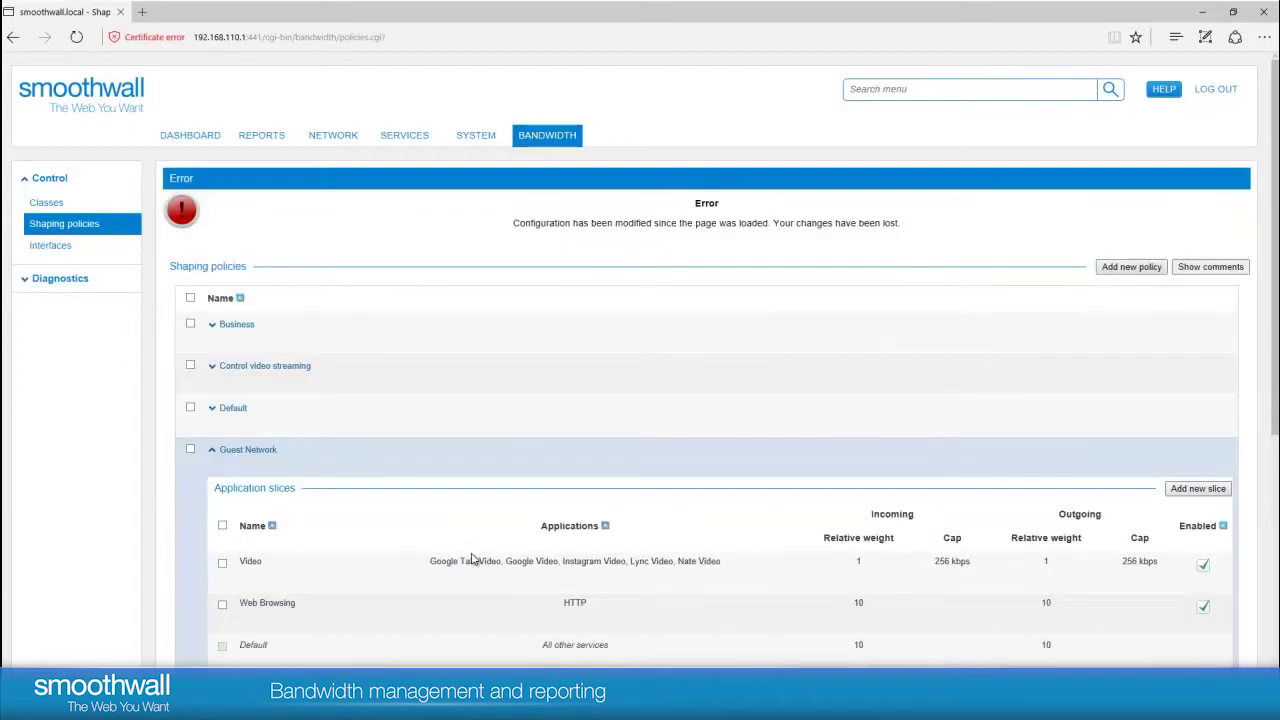
{"action": "mouse_move", "coordinate": [508, 614]}
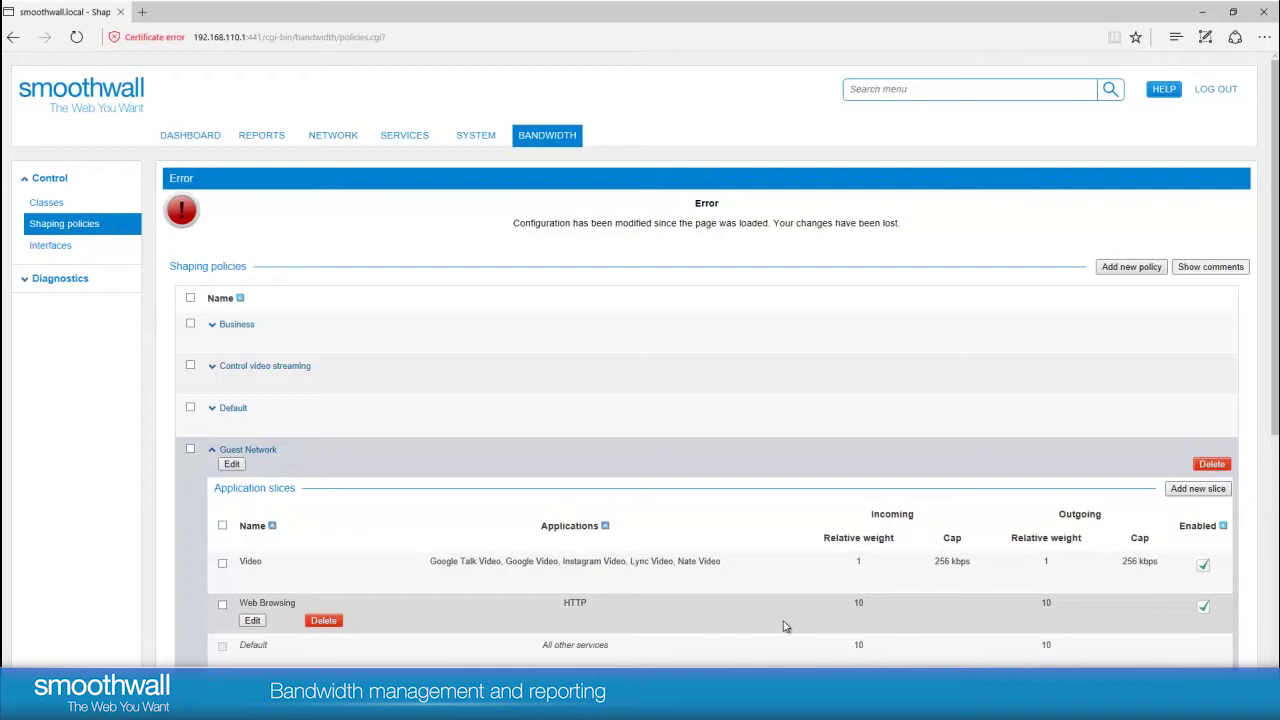
{"action": "scroll", "coordinate": [782, 614], "scroll_direction": "down", "scroll_amount": 1}
{"action": "mouse_move", "coordinate": [862, 568]}
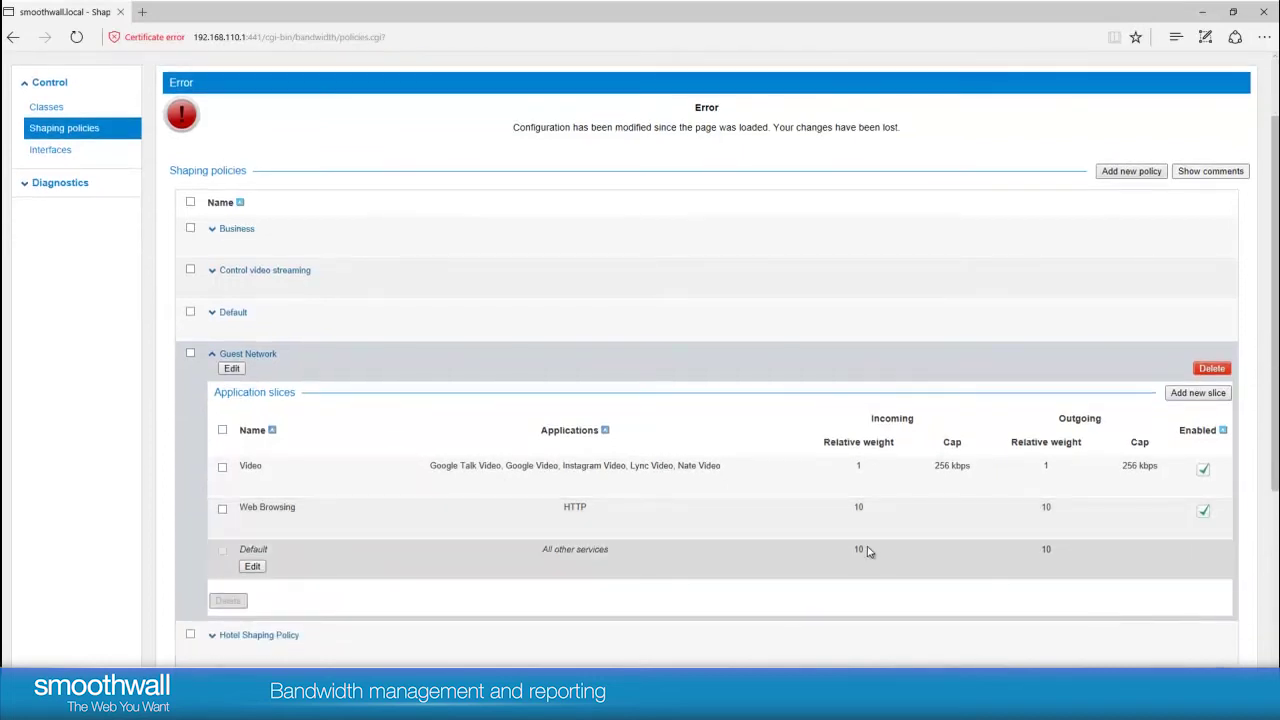
{"action": "mouse_move", "coordinate": [873, 521]}
{"action": "scroll", "coordinate": [731, 618], "scroll_direction": "up", "scroll_amount": 1}
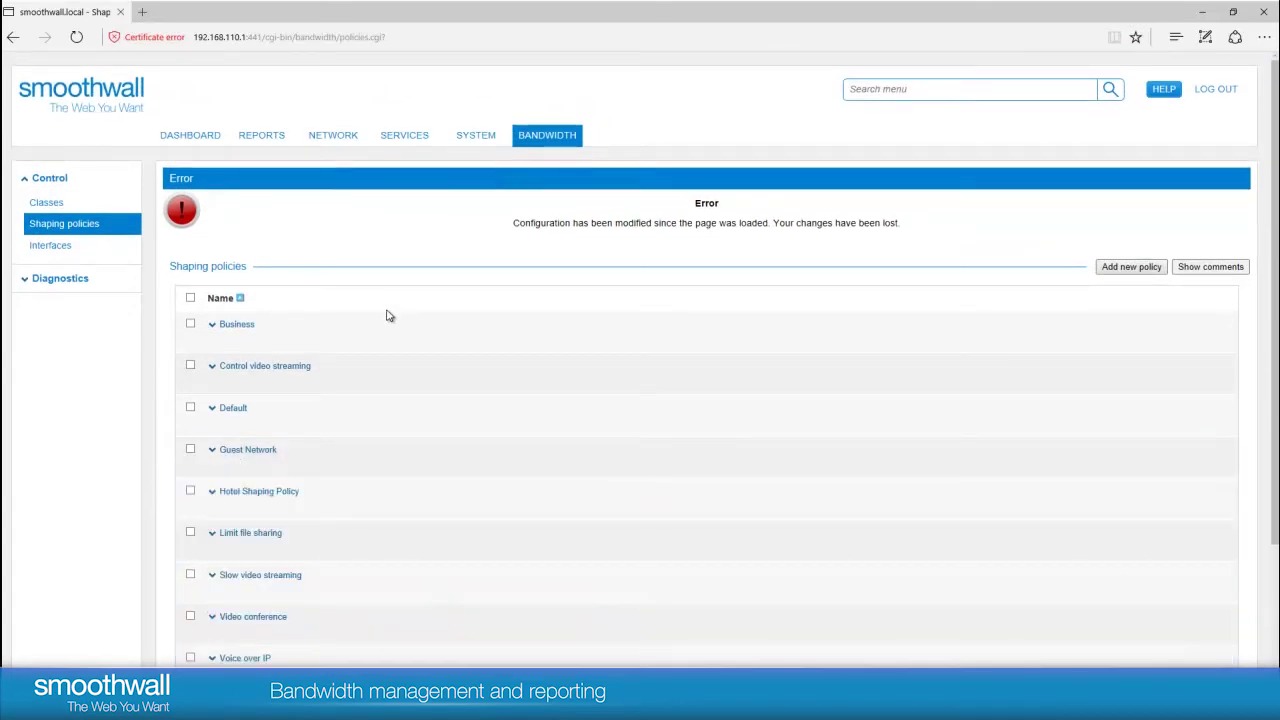
{"action": "mouse_move", "coordinate": [567, 137]}
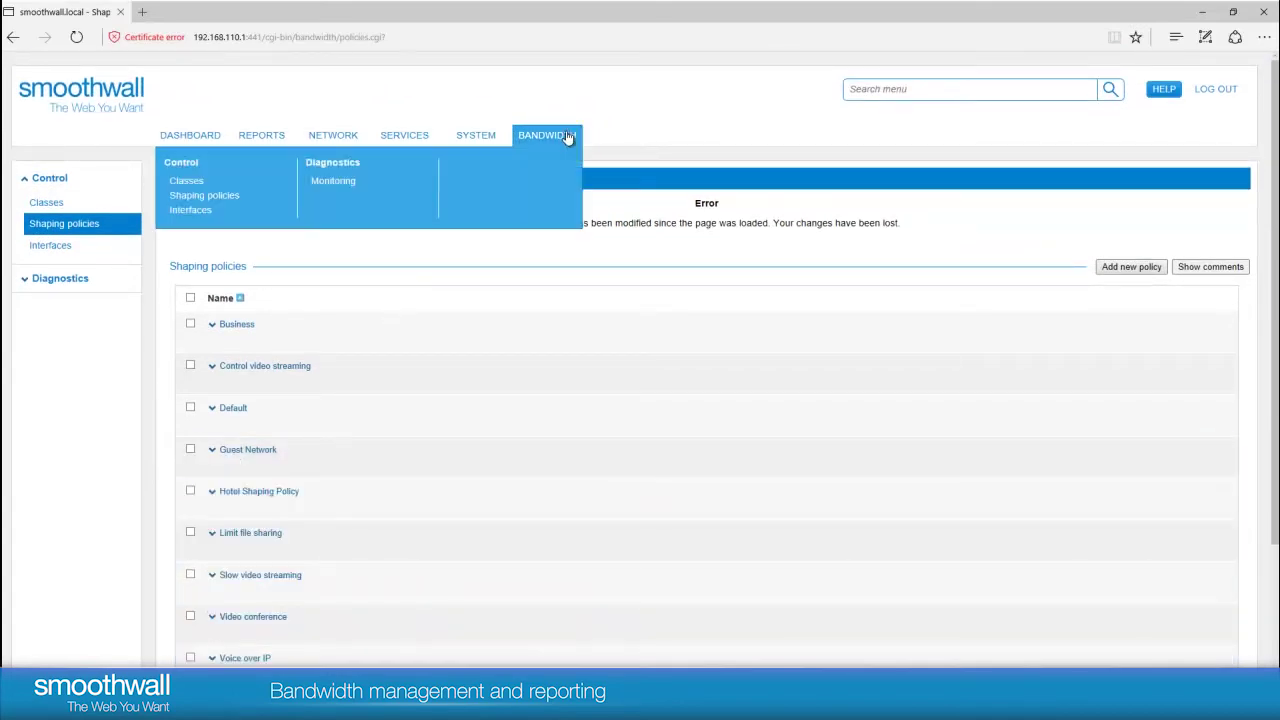
- Change the Guest Network class's shaping policy to Guest Network and save the class
{"action": "left_click", "coordinate": [187, 186]}
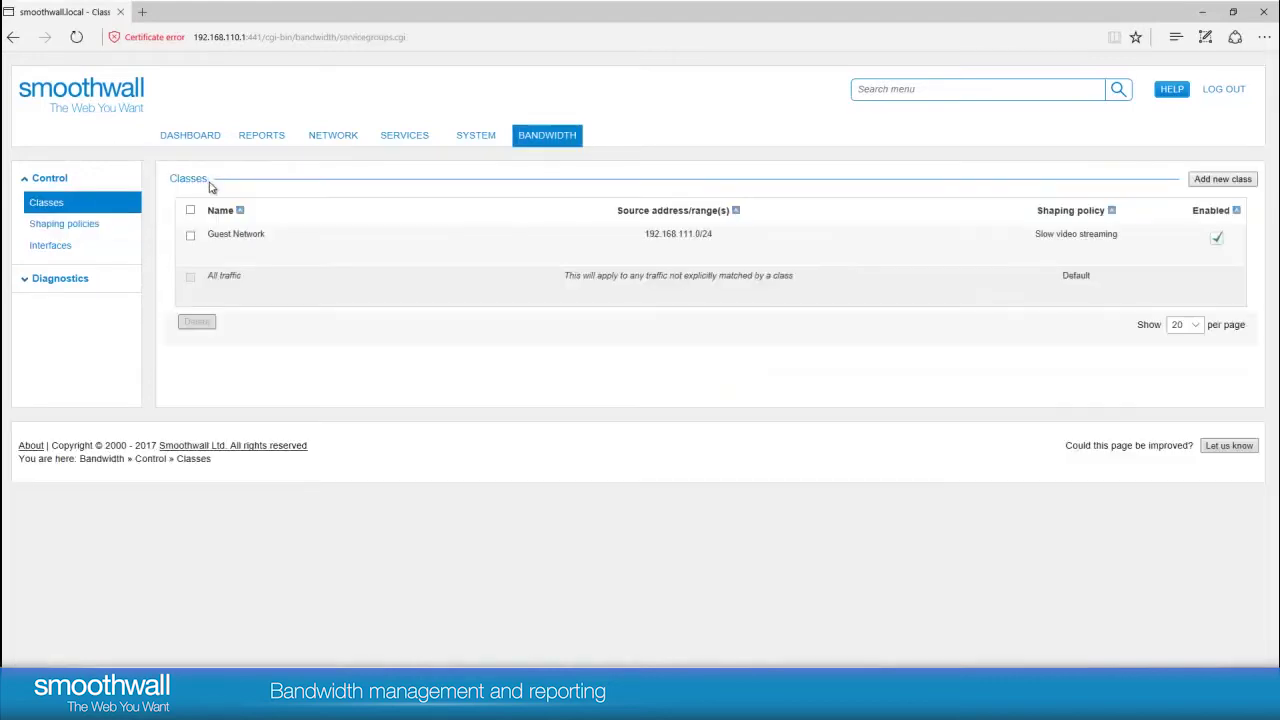
{"action": "left_click", "coordinate": [219, 252]}
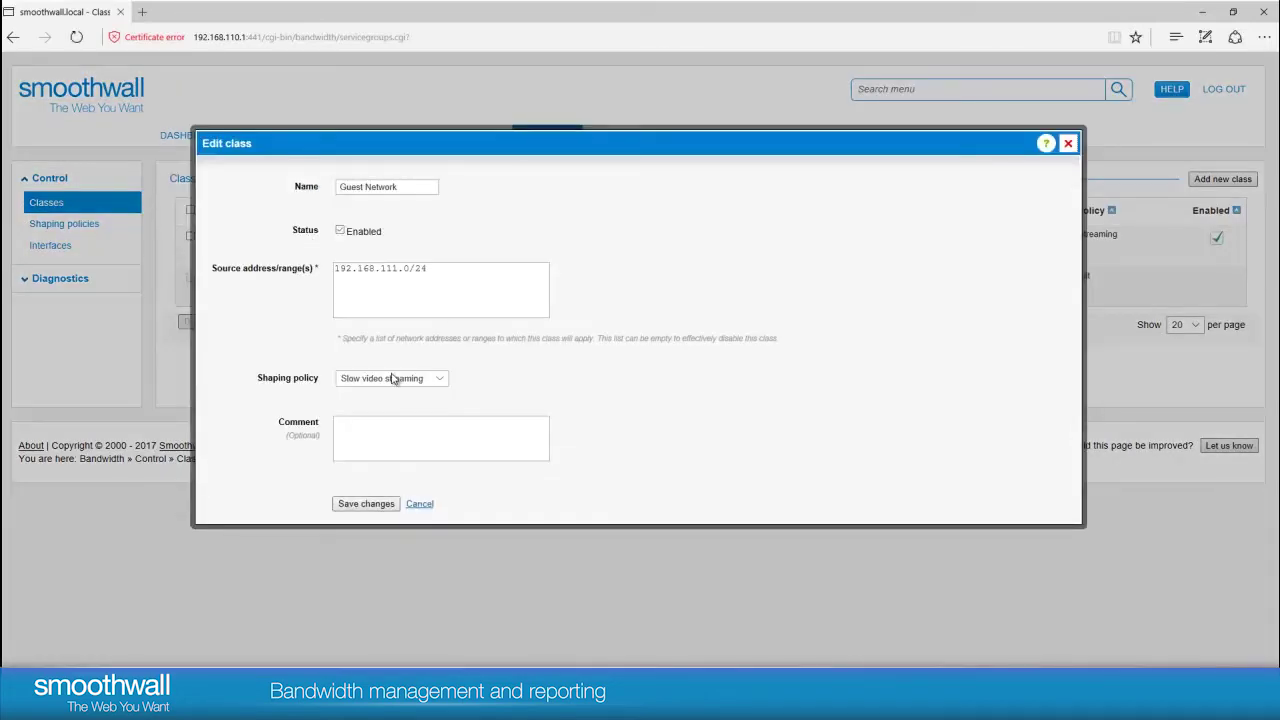
{"action": "left_click", "coordinate": [395, 378]}
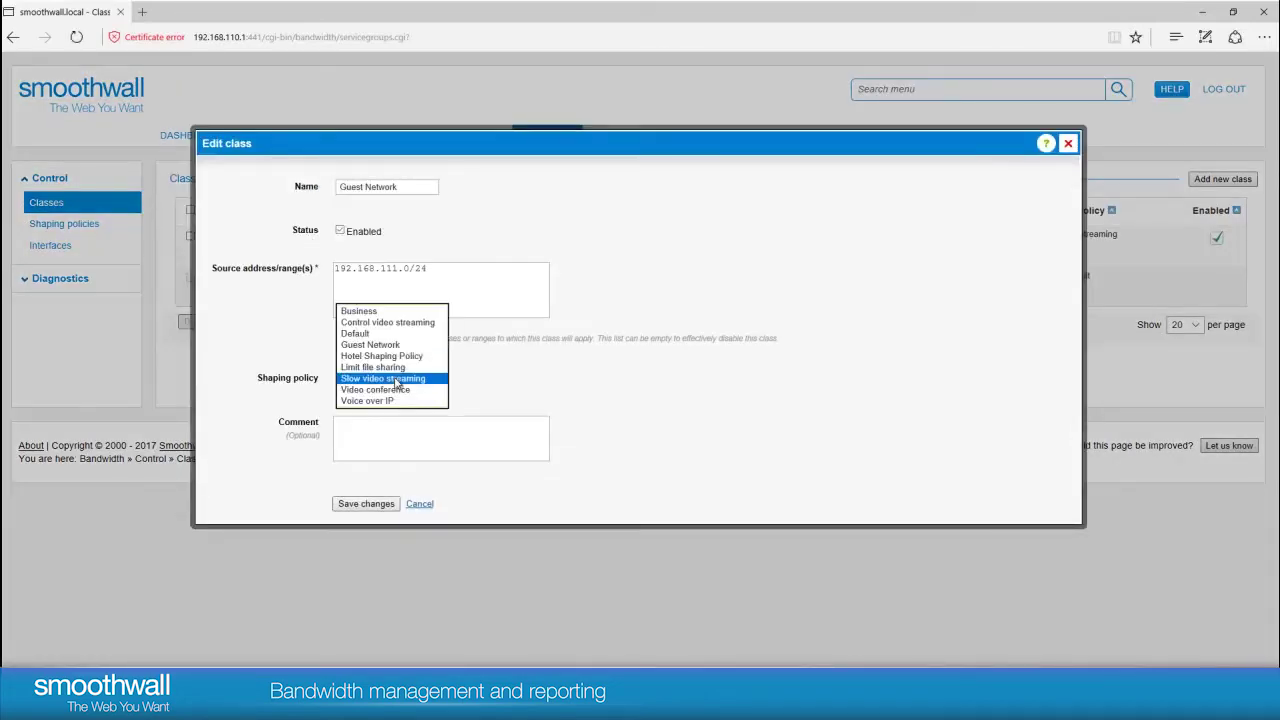
{"action": "left_click", "coordinate": [406, 345]}
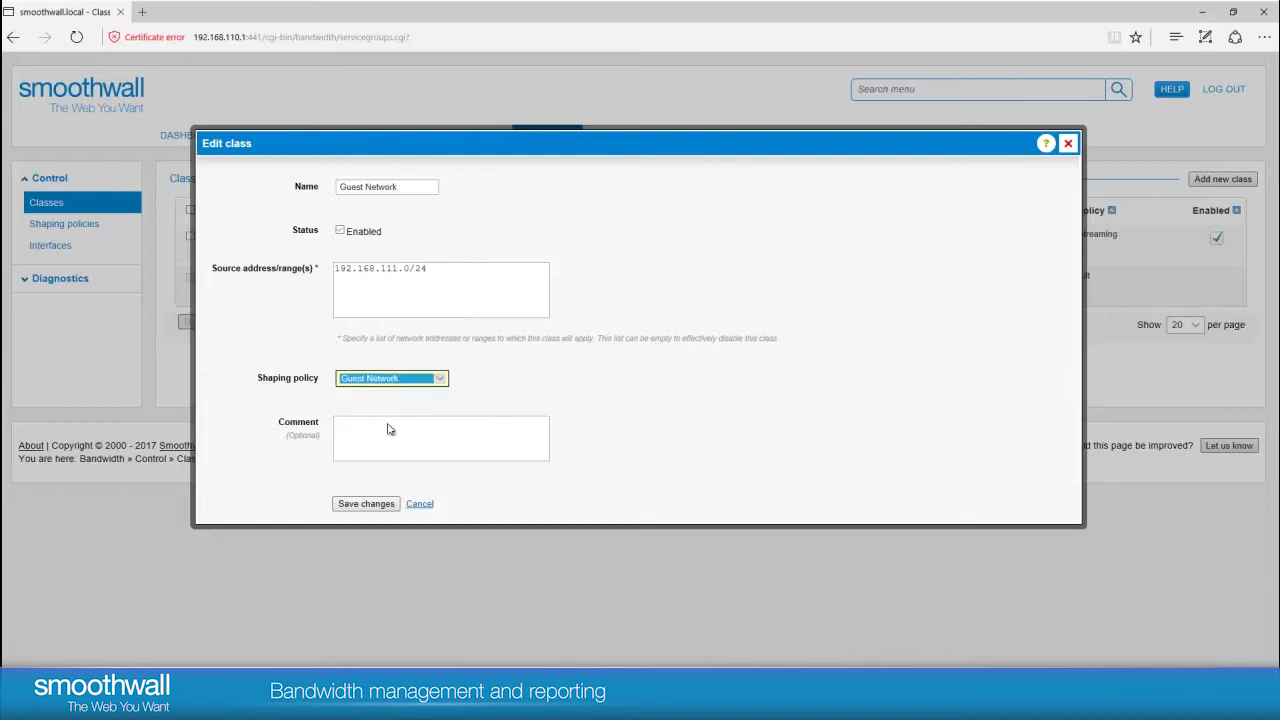
{"action": "left_click", "coordinate": [366, 503]}
- Start a new bandwidth interface limit and select Ethernet port 4 ISP (EXTERNAL) as its interface
{"action": "mouse_move", "coordinate": [551, 140]}
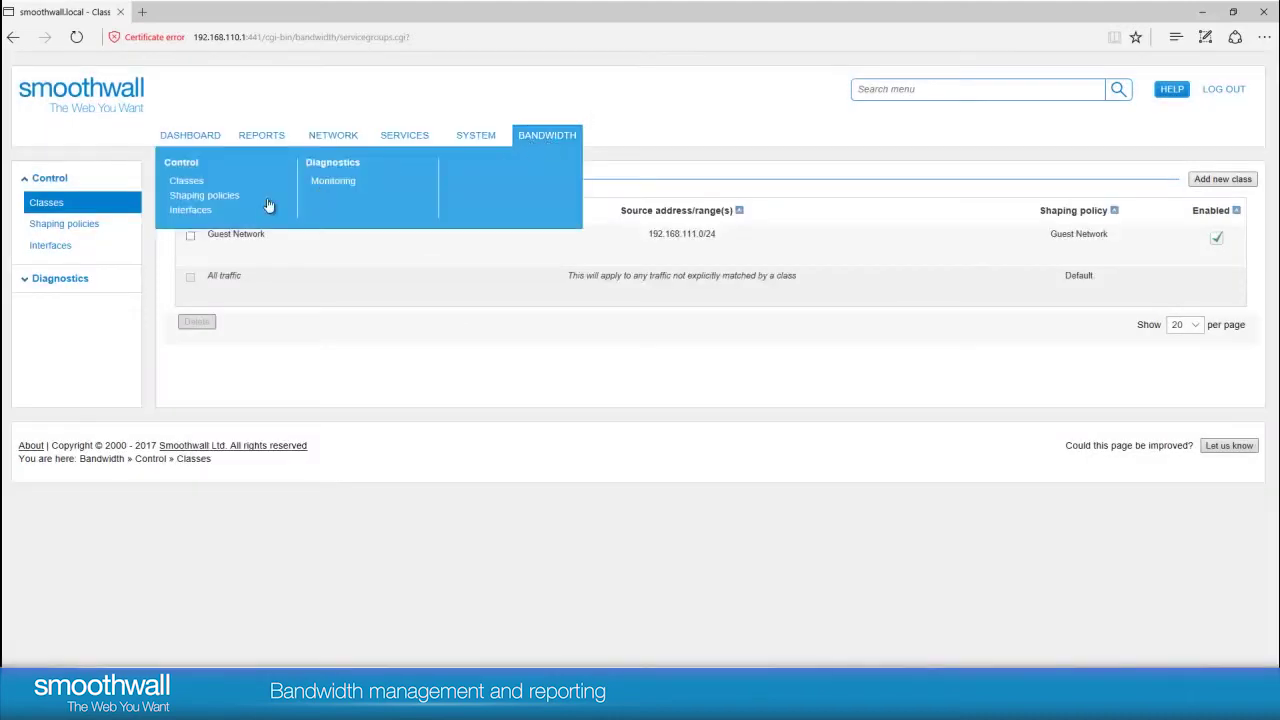
{"action": "left_click", "coordinate": [190, 212]}
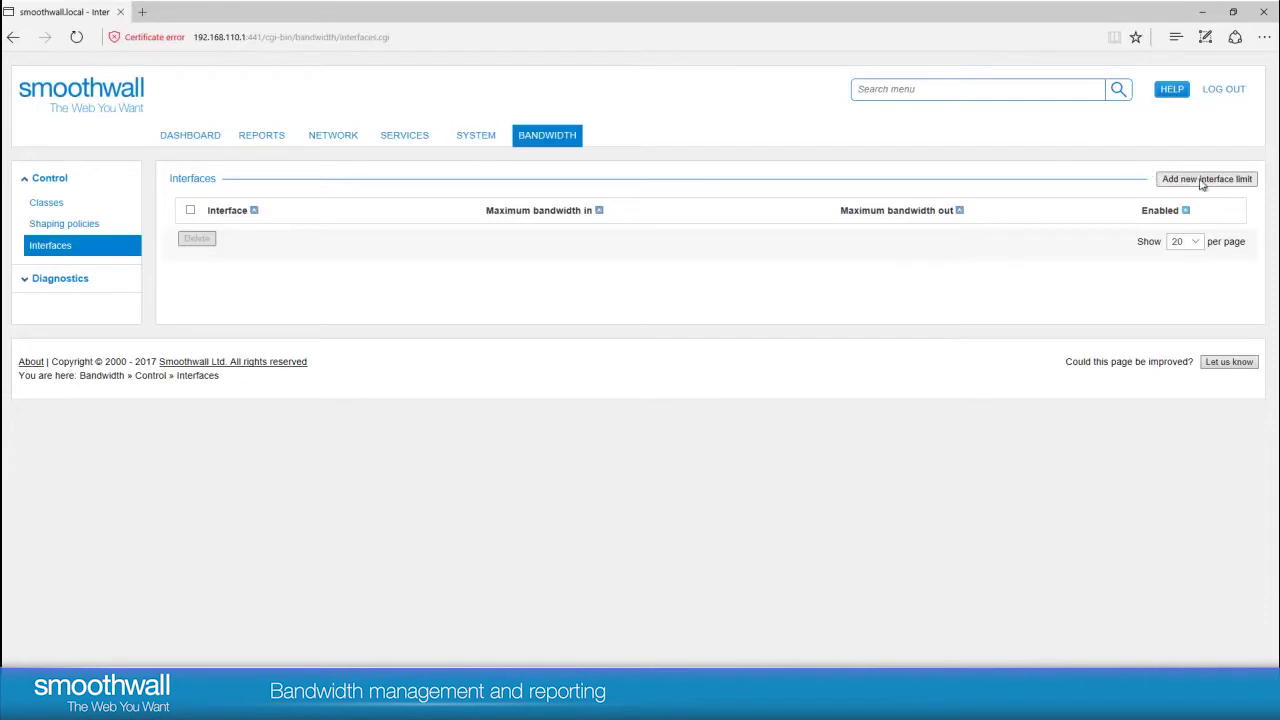
{"action": "left_click", "coordinate": [1203, 183]}
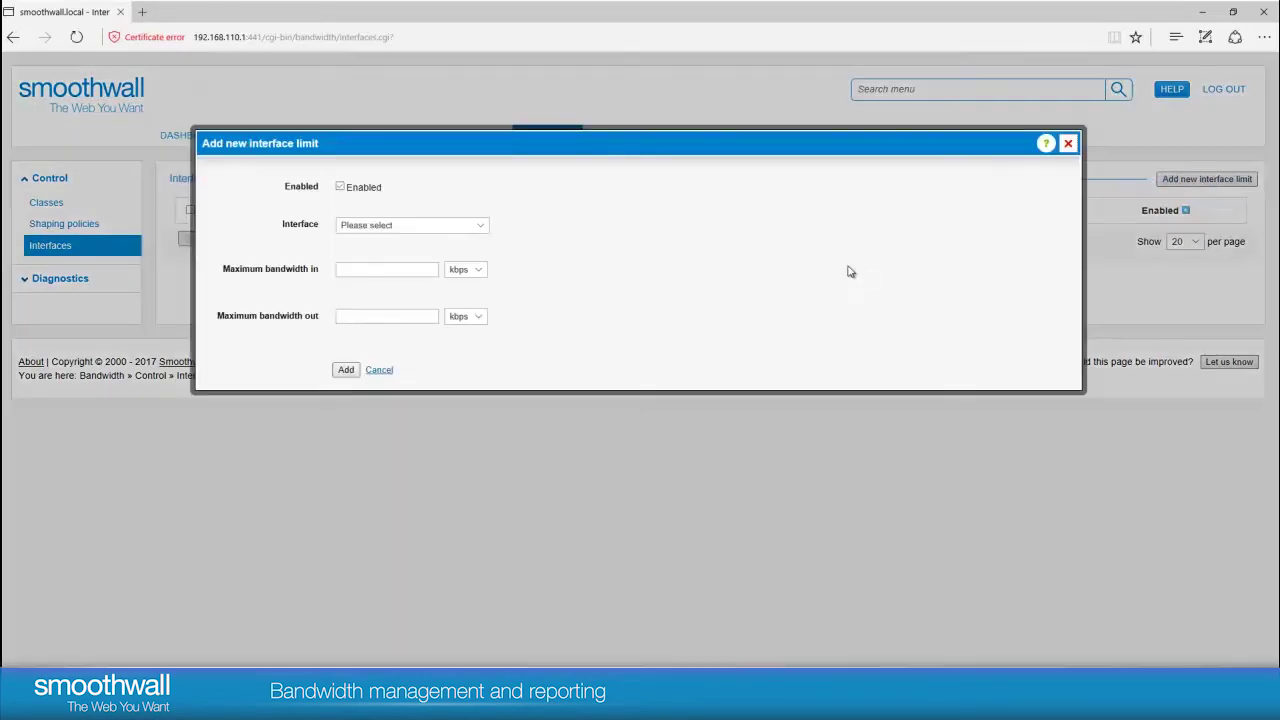
{"action": "left_click", "coordinate": [418, 228]}
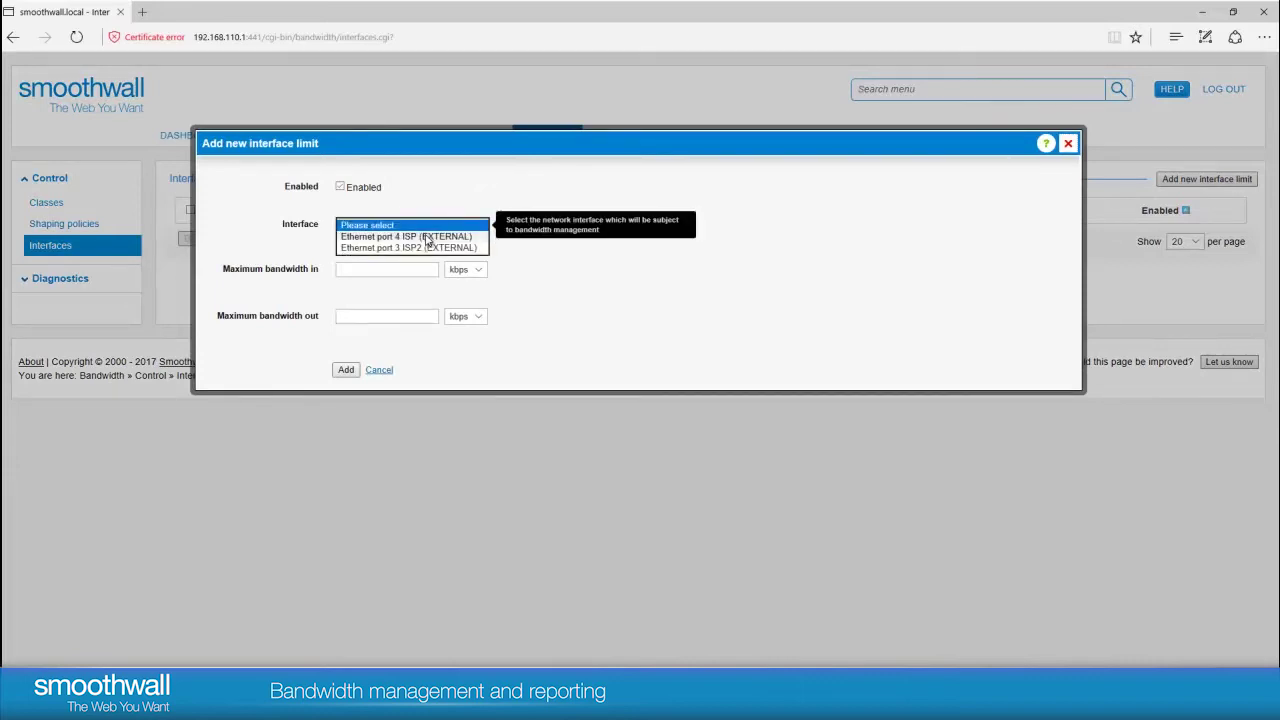
{"action": "left_click", "coordinate": [428, 237]}
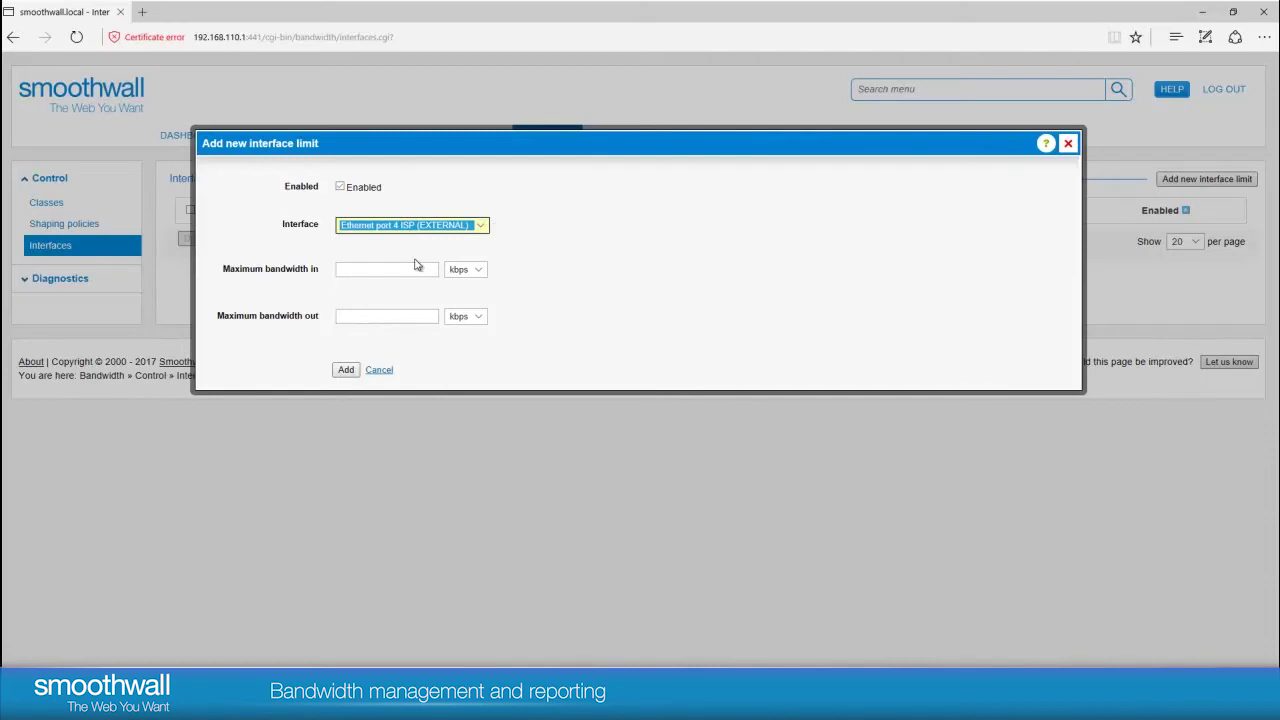
- Set the maximum bandwidth in and out to 95 Mbps each and add the interface limit
{"action": "left_click", "coordinate": [405, 269]}
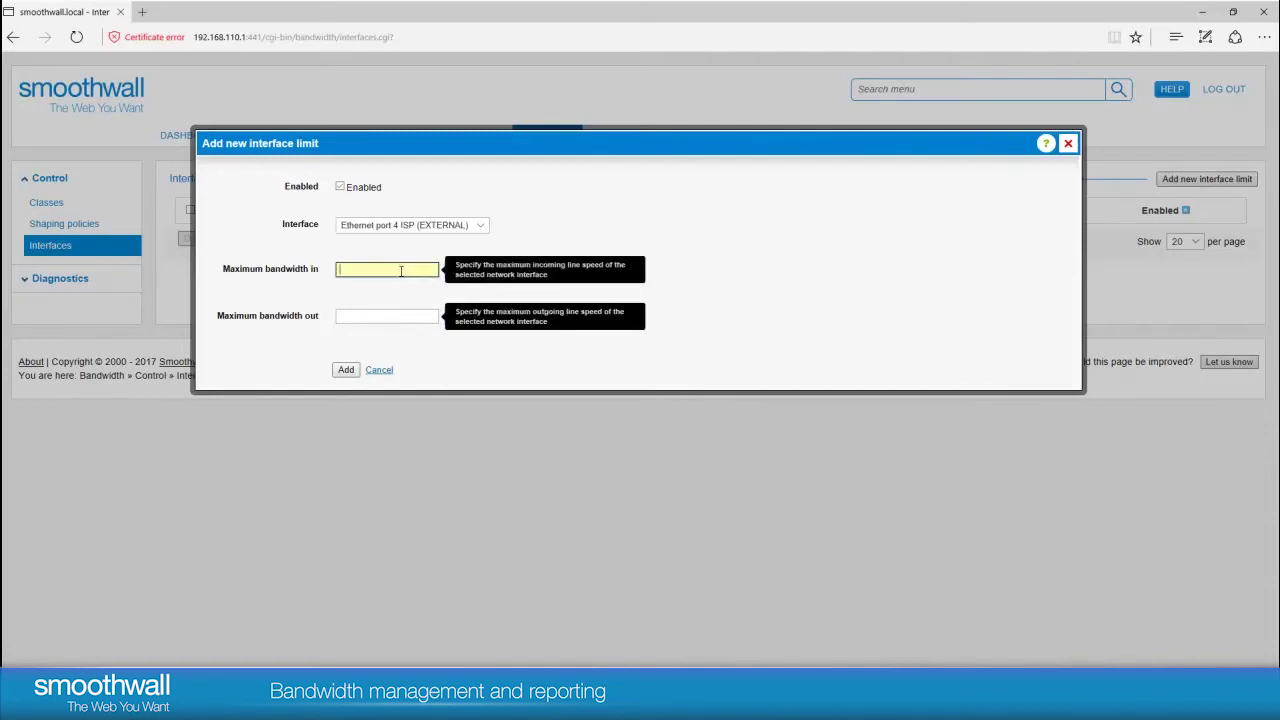
{"action": "left_click", "coordinate": [371, 317]}
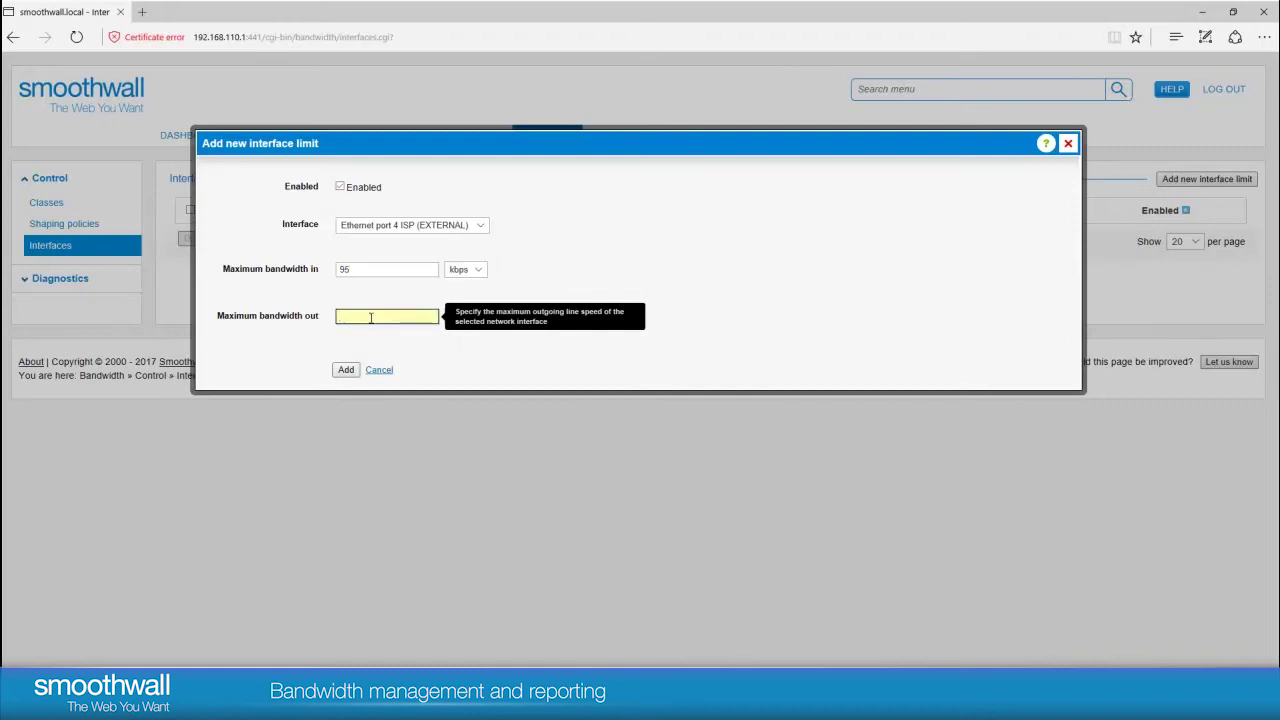
{"action": "left_click", "coordinate": [466, 272]}
{"action": "left_click", "coordinate": [460, 281]}
{"action": "left_click", "coordinate": [466, 316]}
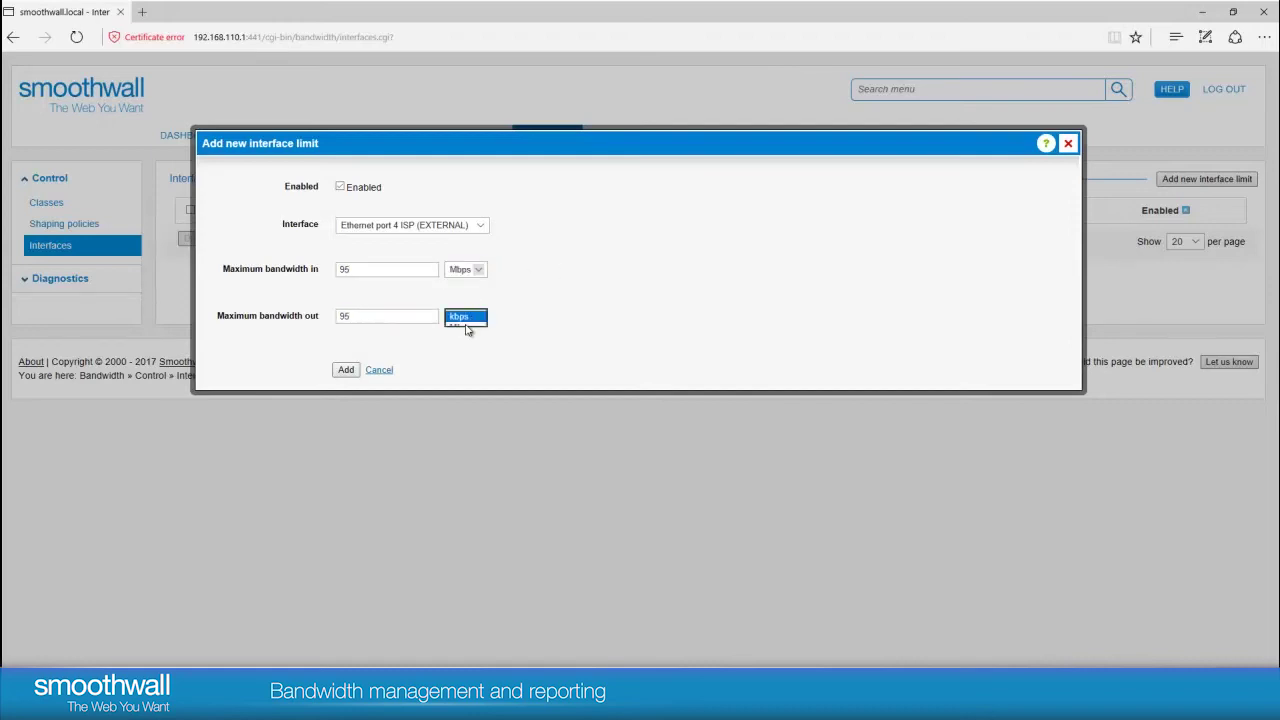
{"action": "left_click", "coordinate": [460, 331]}
{"action": "left_click", "coordinate": [346, 370]}
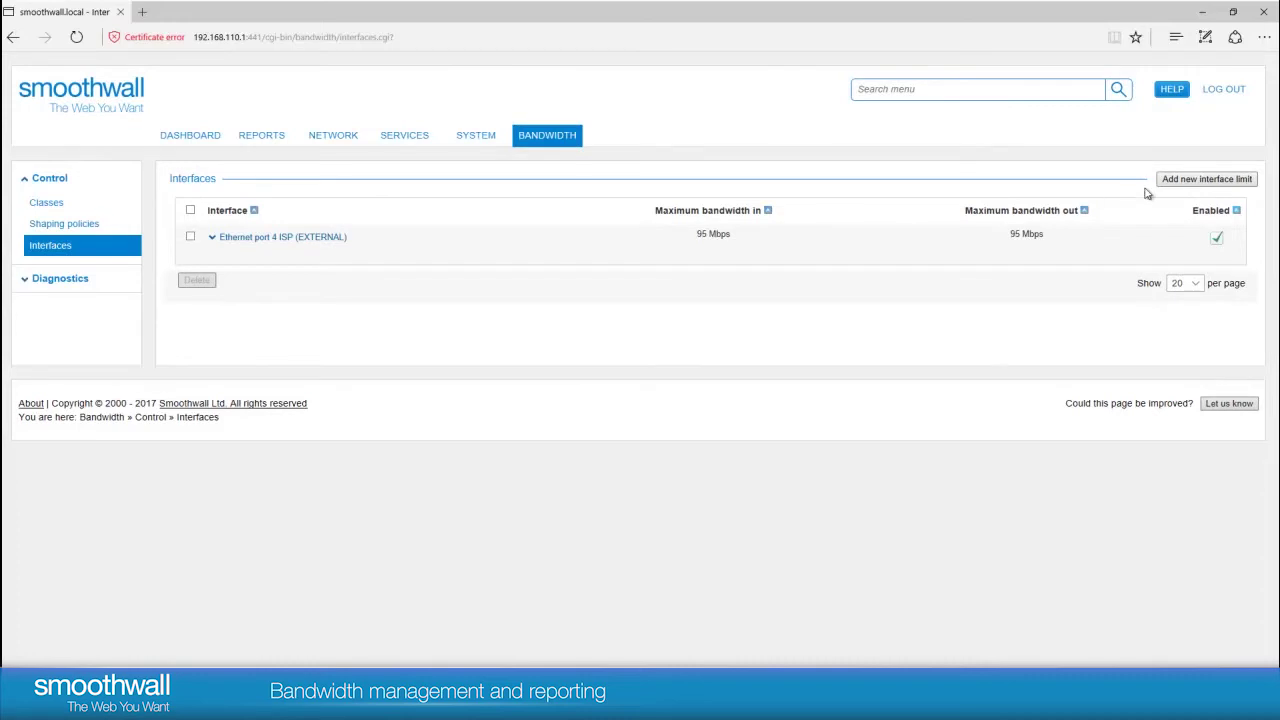
- Start another interface limit for Ethernet port 3 ISP2 (EXTERNAL) and enter 48 as the maximum bandwidth in and out
{"action": "left_click", "coordinate": [1186, 183]}
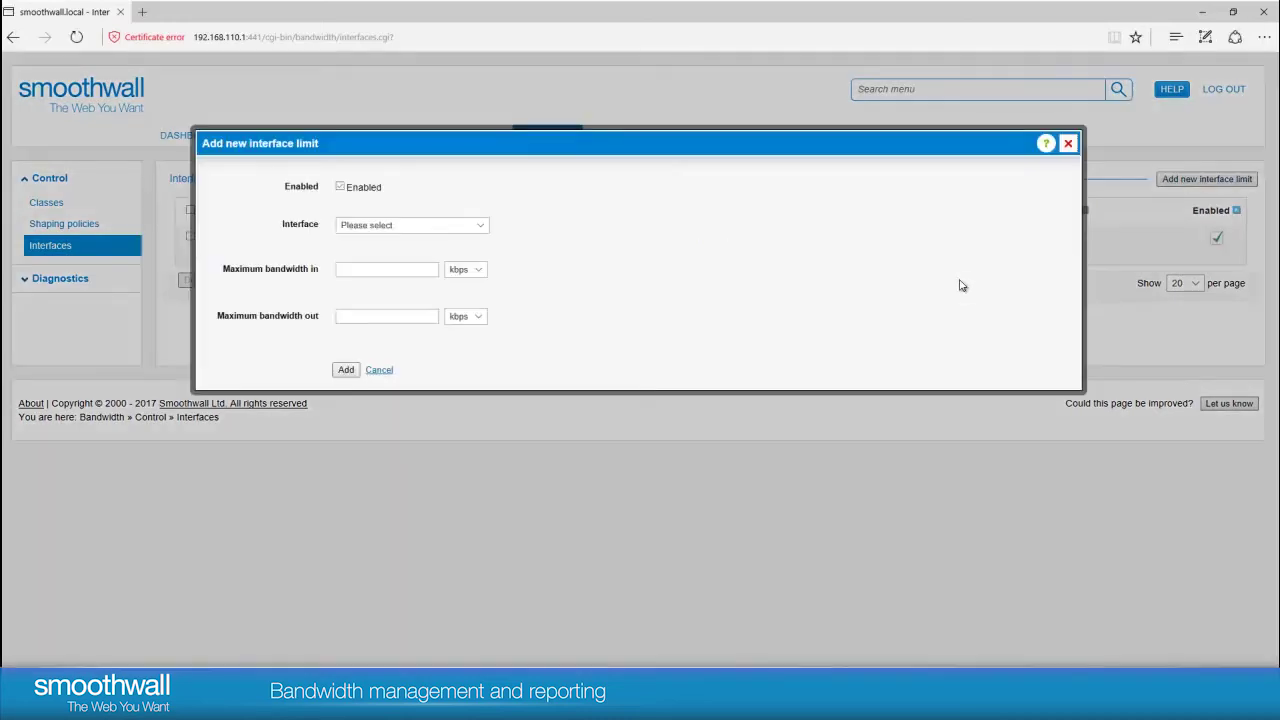
{"action": "left_click", "coordinate": [366, 225]}
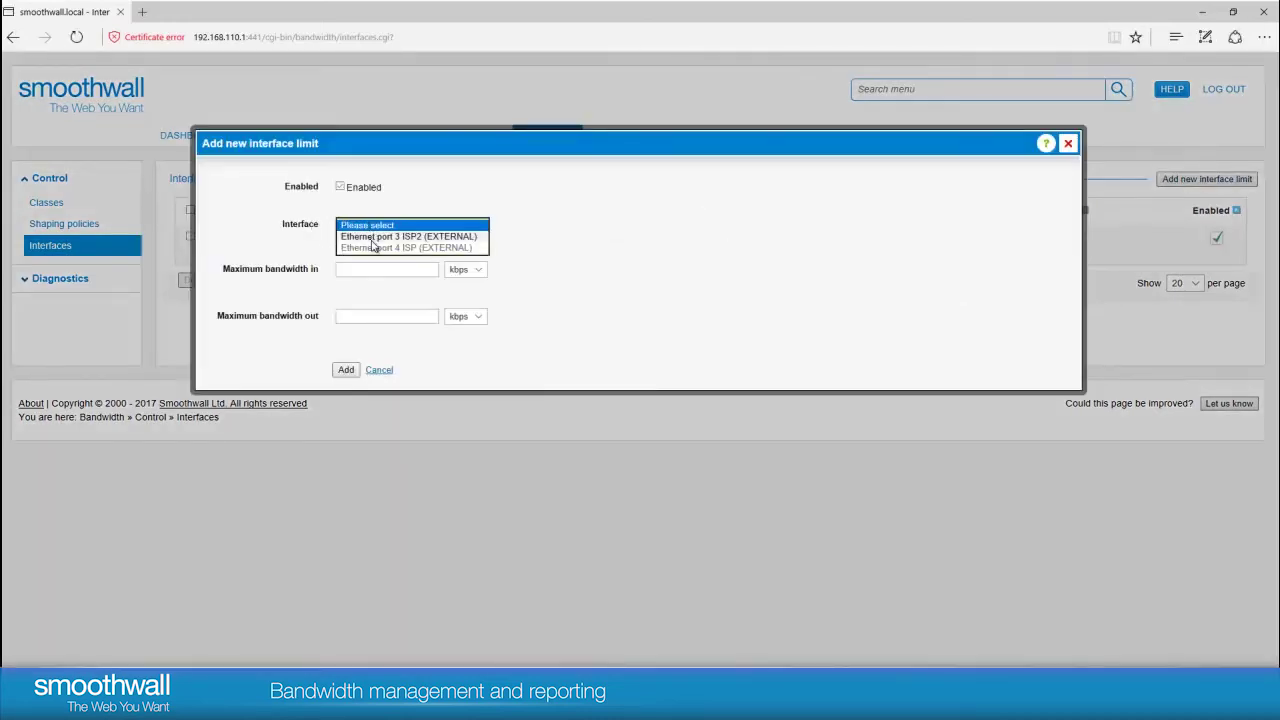
{"action": "left_click", "coordinate": [377, 237]}
{"action": "left_click", "coordinate": [383, 270]}
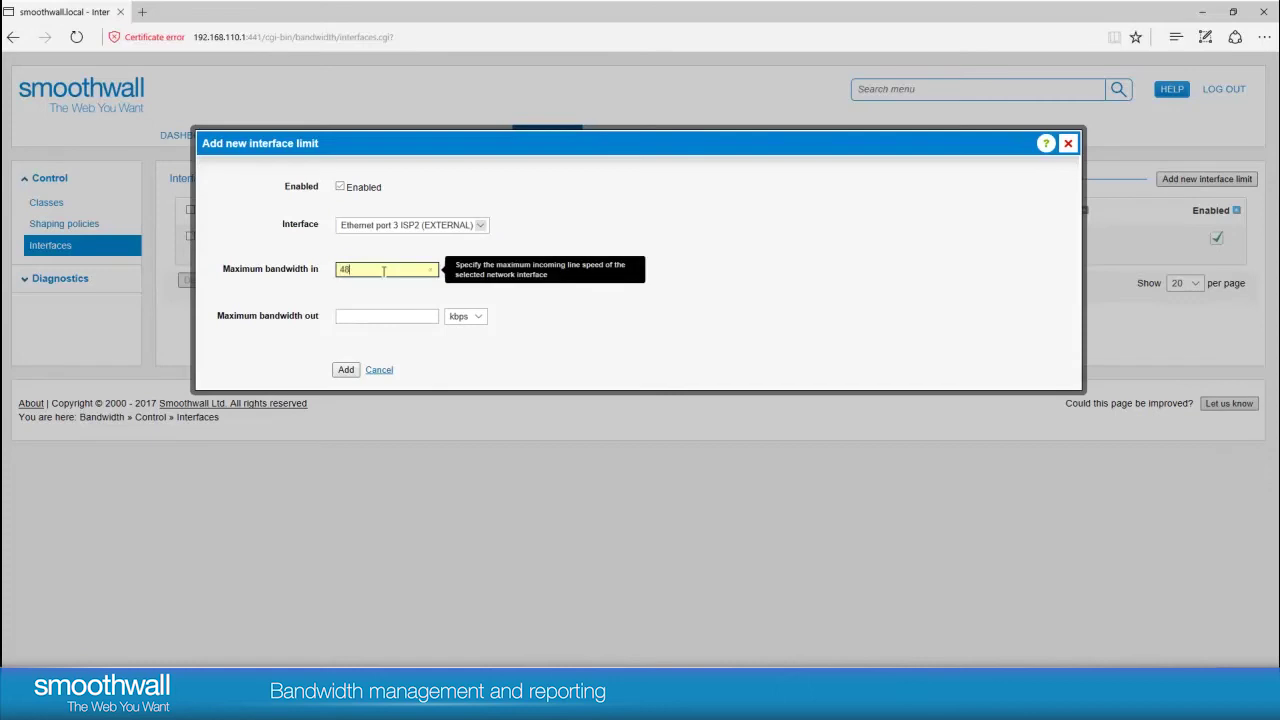
{"action": "left_click", "coordinate": [374, 318]}
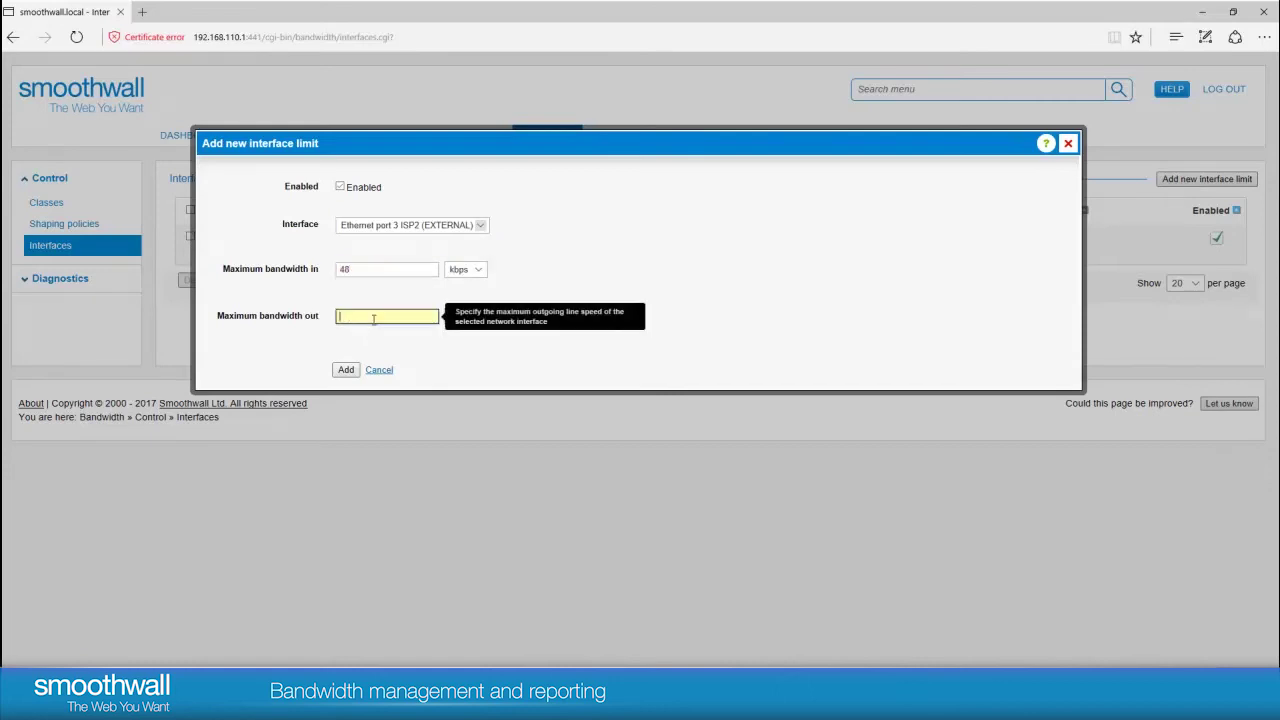
{"action": "type", "text": "48"}
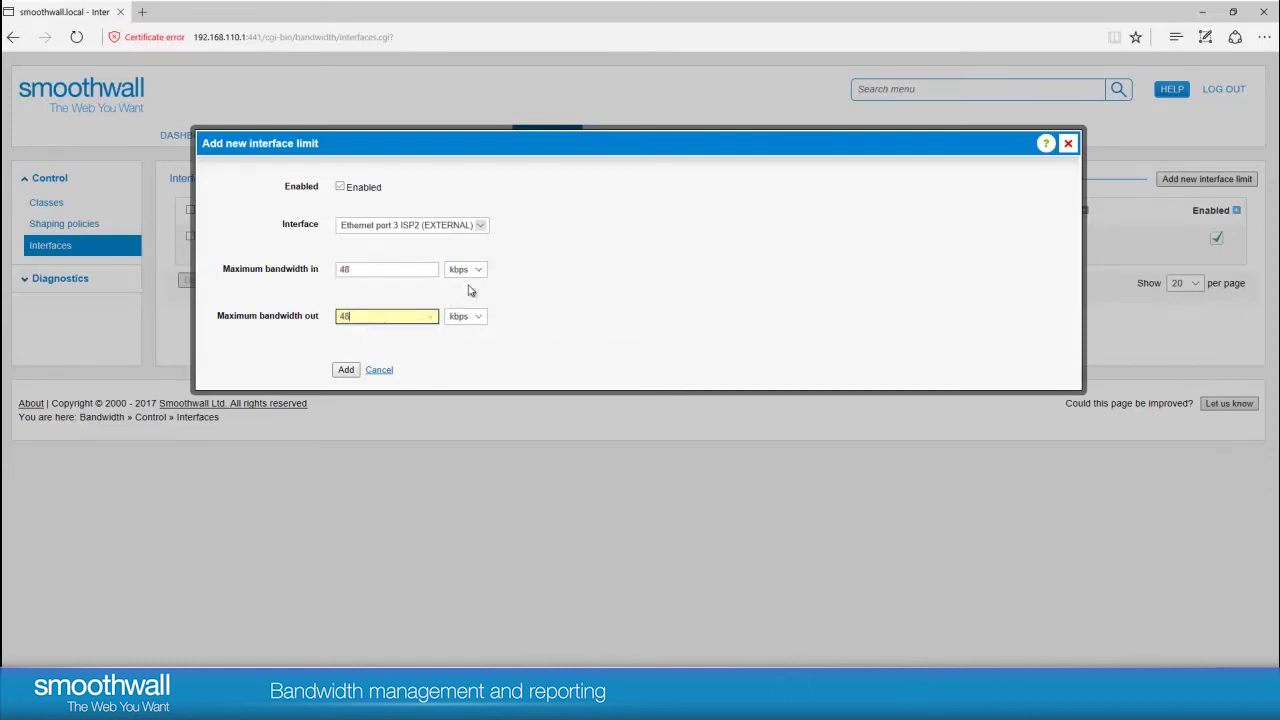
- Switch both maximum bandwidth units to Mbps and add the Ethernet port 3 ISP2 limit
{"action": "left_click", "coordinate": [470, 272]}
{"action": "left_click", "coordinate": [460, 281]}
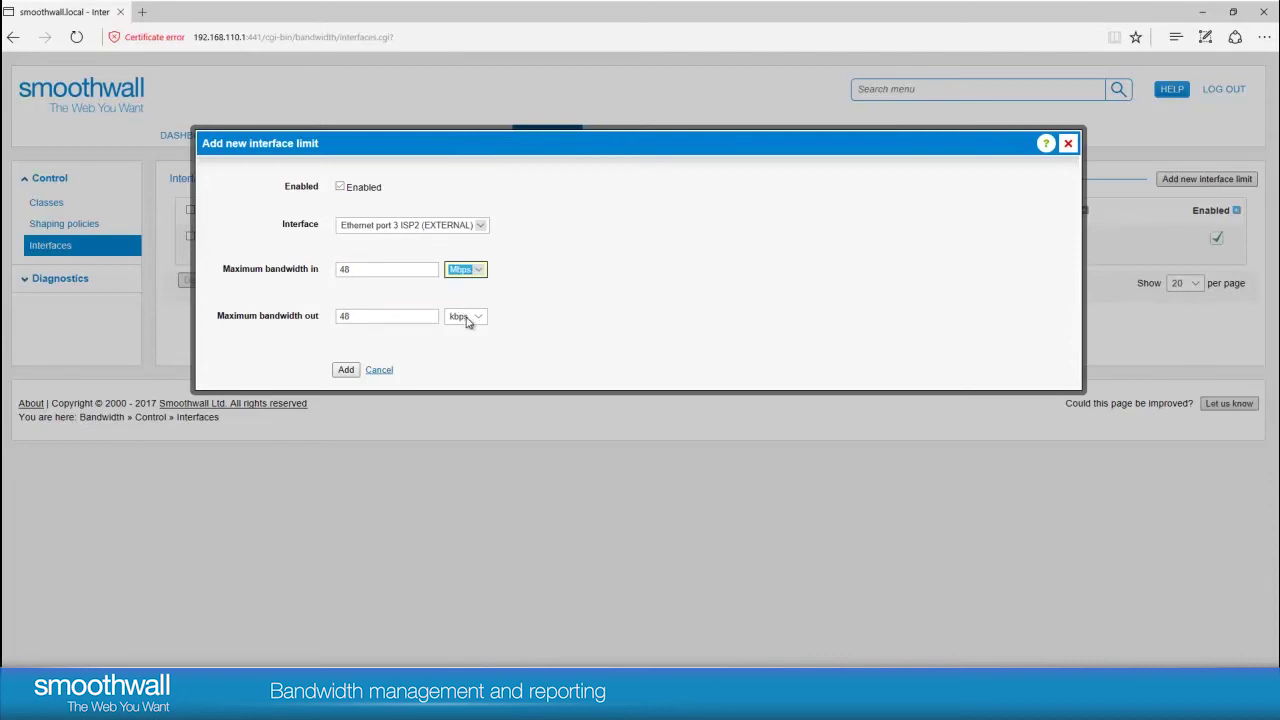
{"action": "left_click", "coordinate": [466, 317]}
{"action": "left_click", "coordinate": [469, 335]}
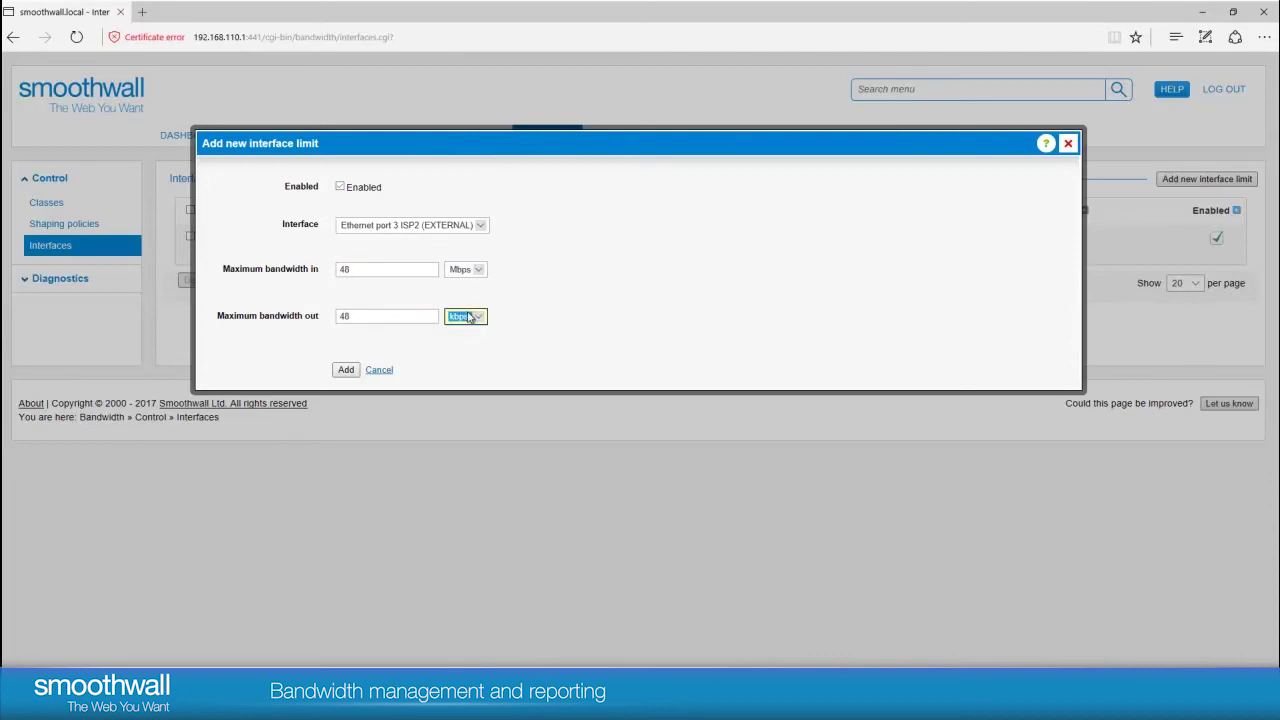
{"action": "left_click", "coordinate": [469, 318]}
{"action": "left_click", "coordinate": [462, 328]}
{"action": "left_click", "coordinate": [348, 371]}
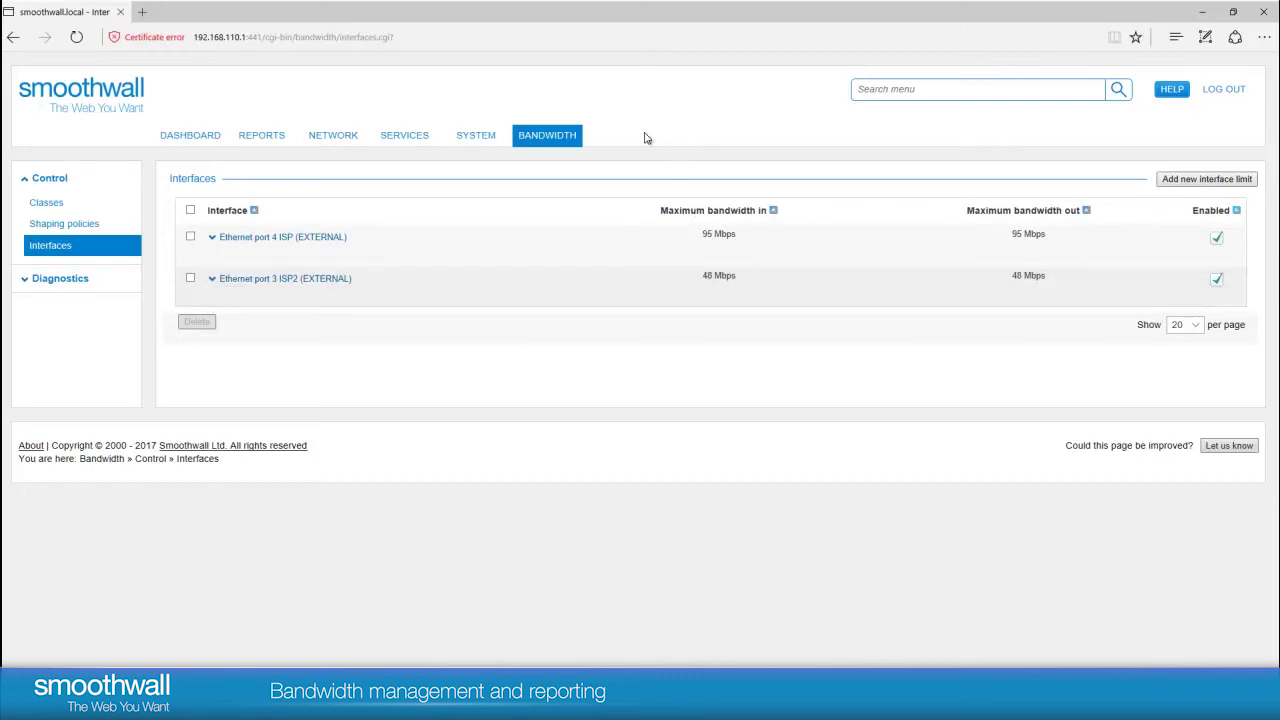
- Open the bandwidth monitoring diagnostics
{"action": "mouse_move", "coordinate": [566, 143]}
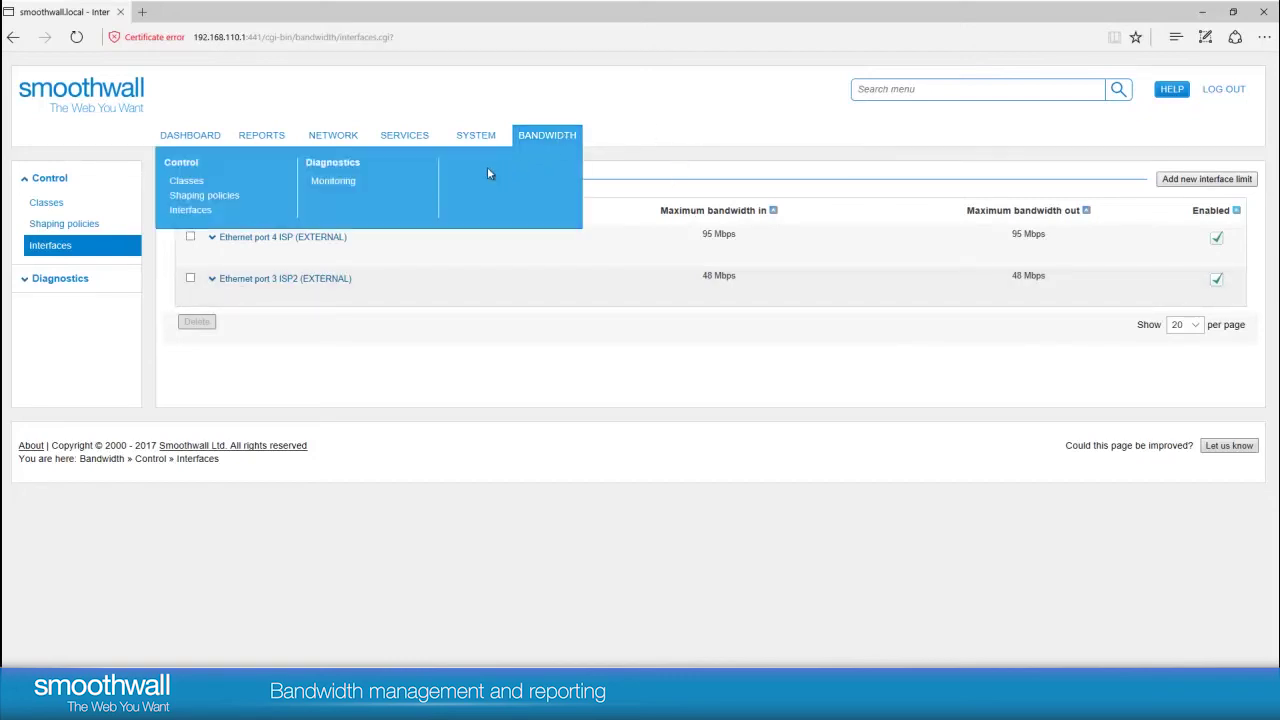
{"action": "left_click", "coordinate": [334, 182]}
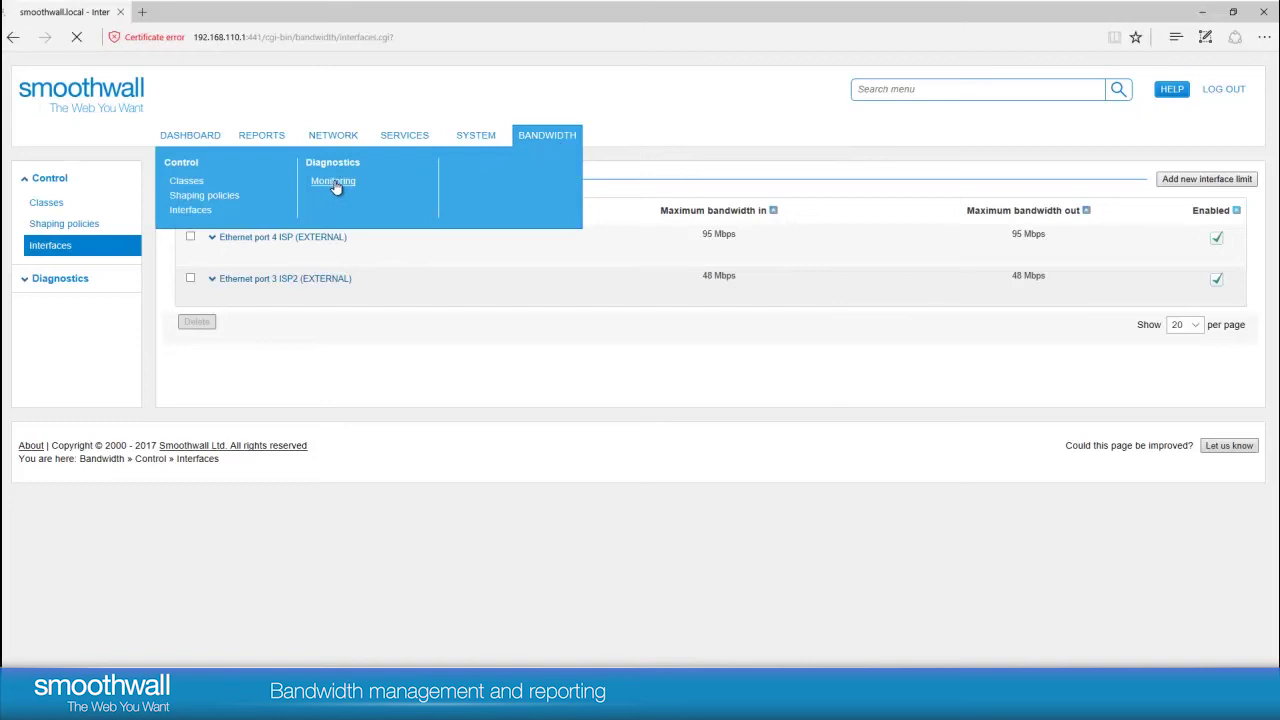